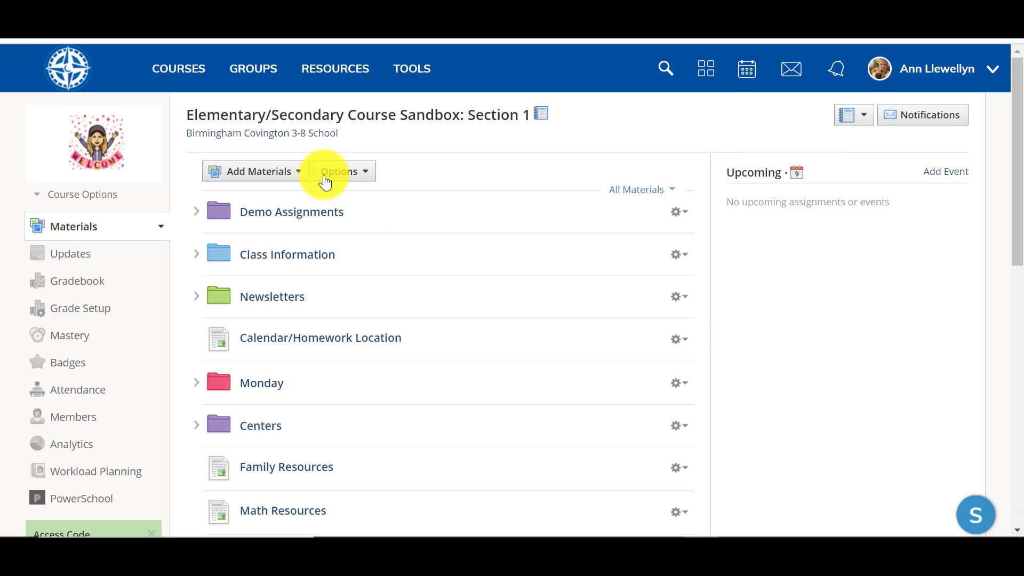
Create an assessment named Test Assessment in the course materials with submissions enabled.
left_click(299, 172)
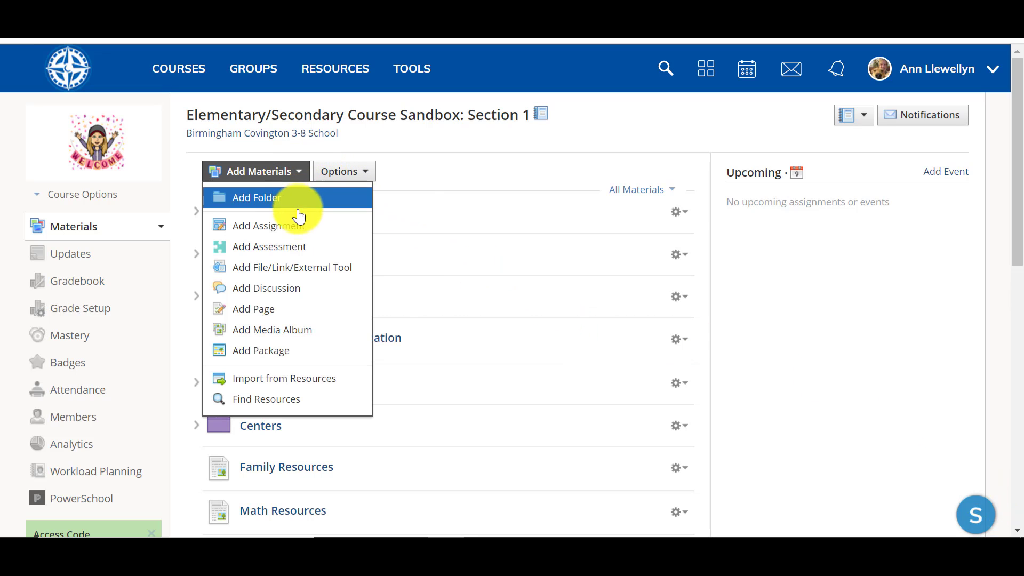
left_click(315, 250)
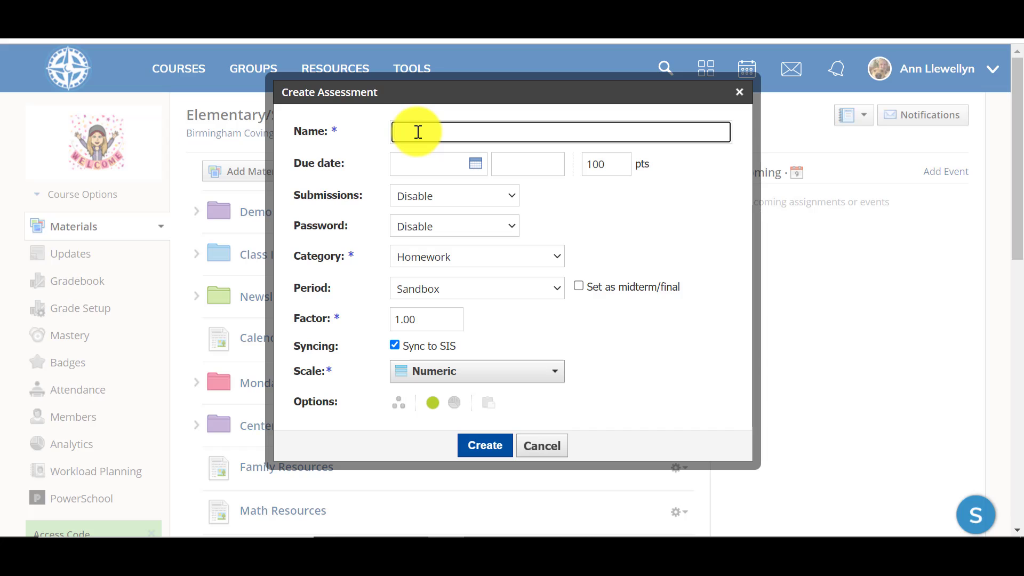
type("Test Assessment")
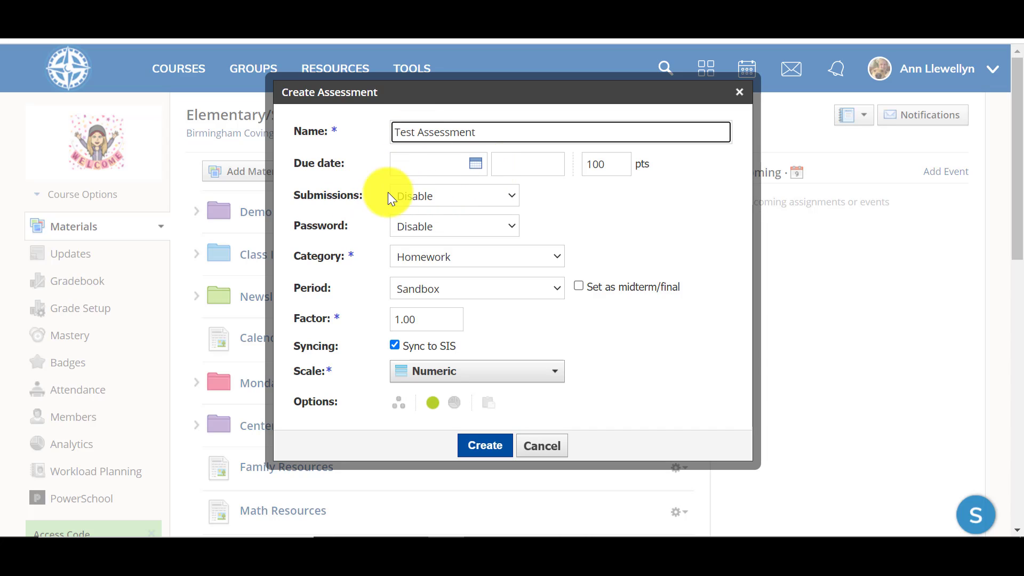
left_click(472, 196)
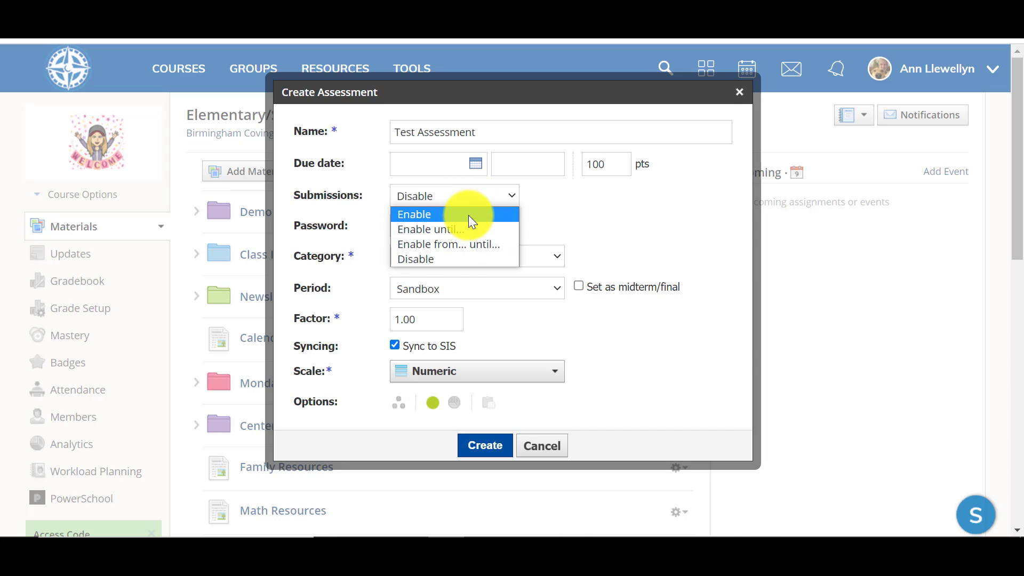
left_click(472, 216)
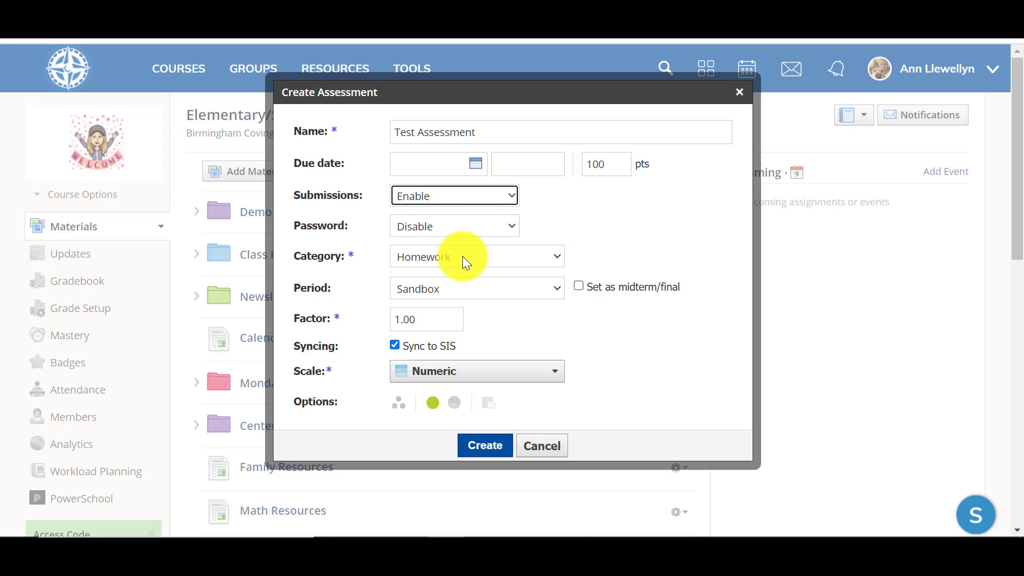
left_click(477, 447)
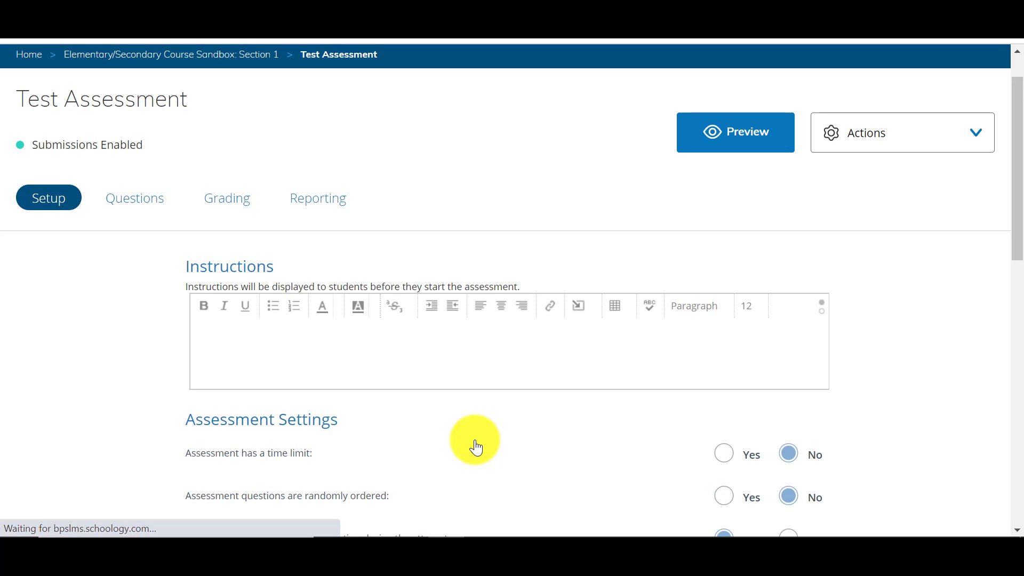
Review the new assessment's setup options, from instructions and assessment settings to the toolbar and student settings.
scroll(866, 369, "down", 4)
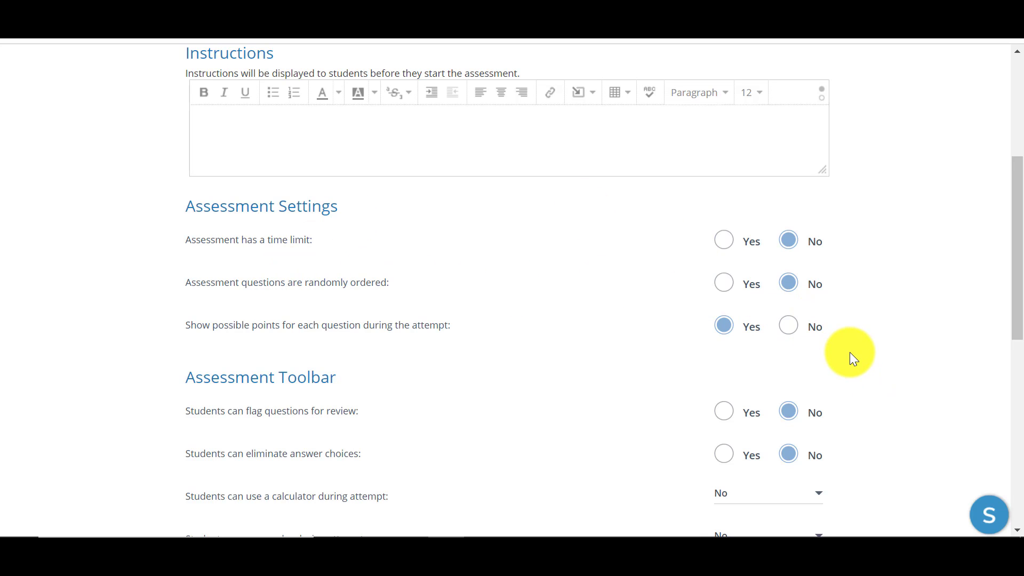
scroll(852, 359, "down", 1)
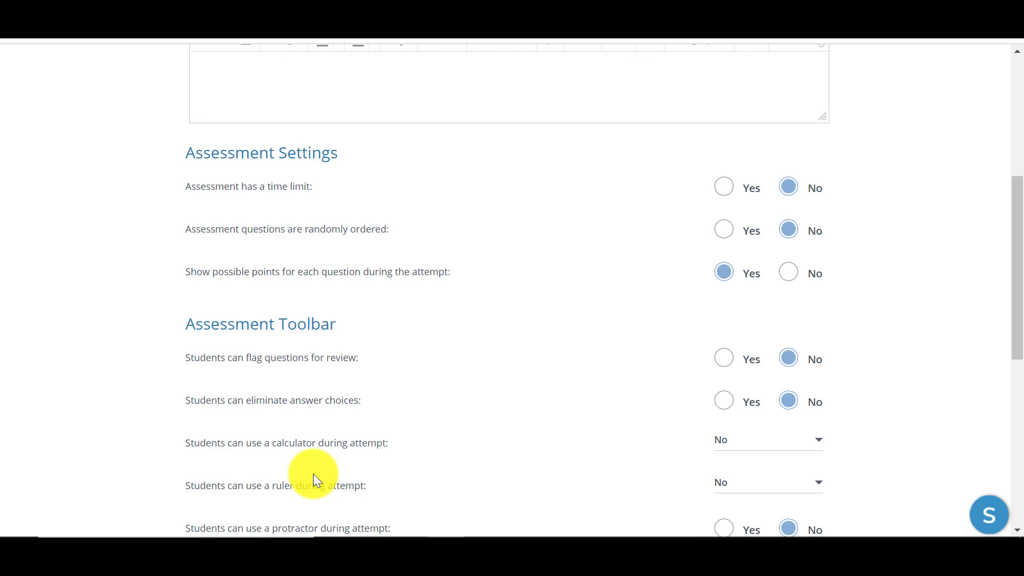
scroll(314, 480, "down", 5)
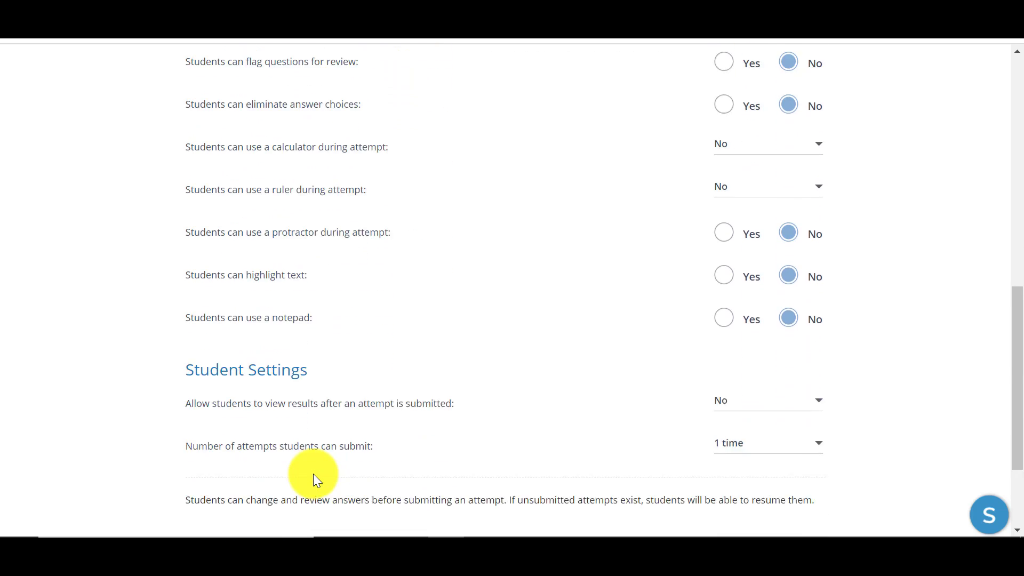
scroll(313, 474, "down", 3)
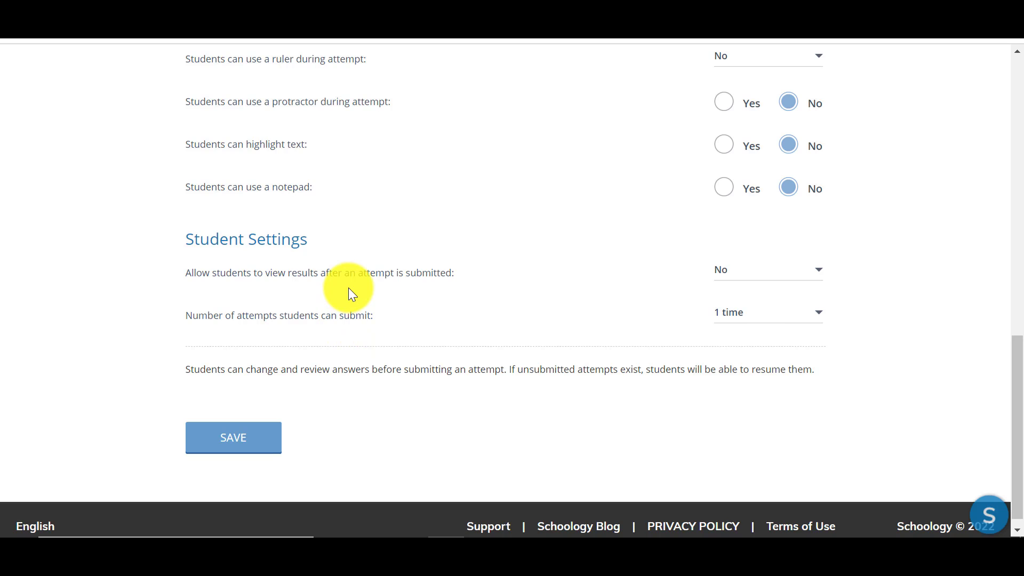
scroll(349, 291, "up", 10)
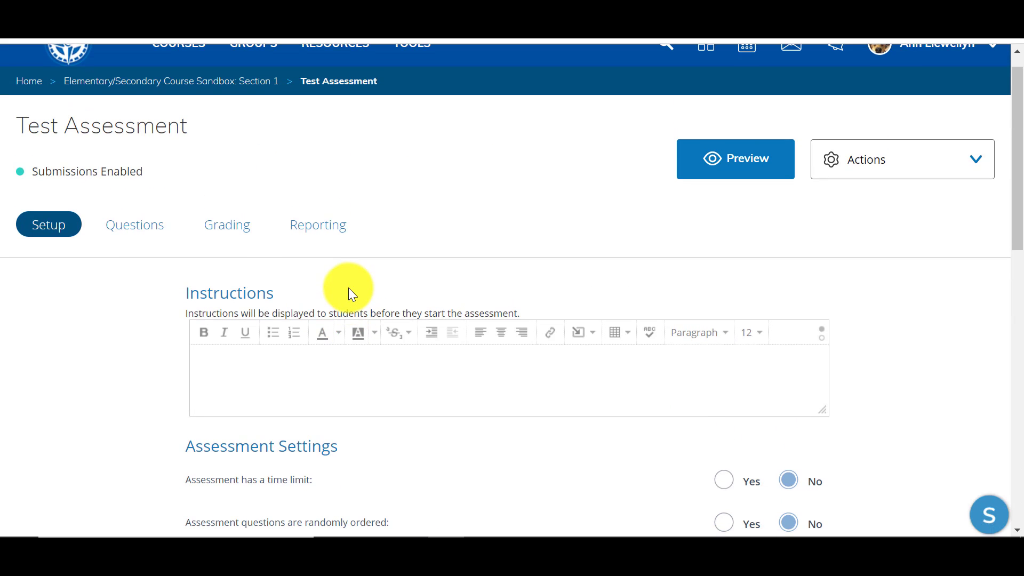
Open Test Assessment's questions and look through the item types that can be created.
left_click(129, 240)
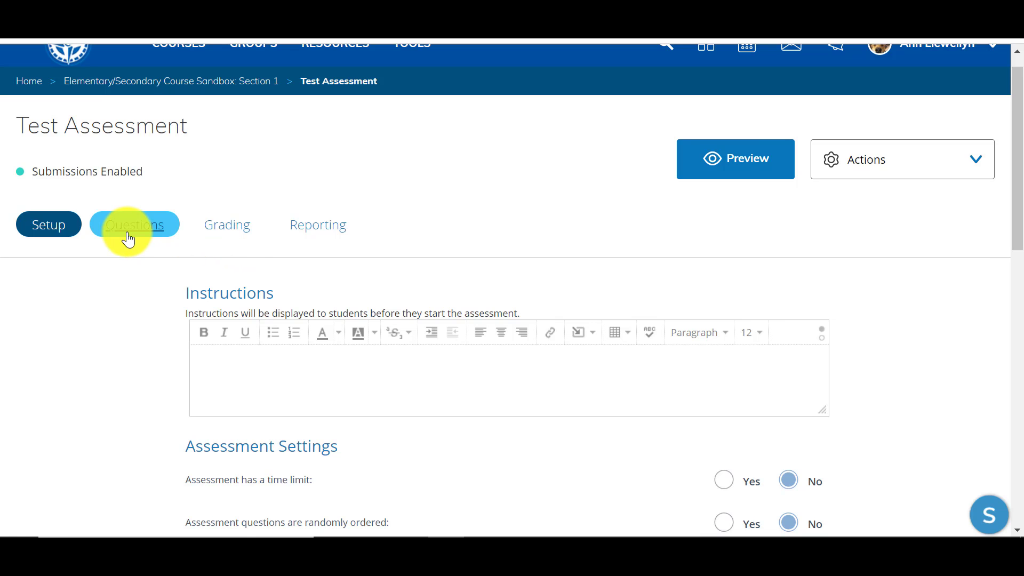
scroll(279, 316, "down", 3)
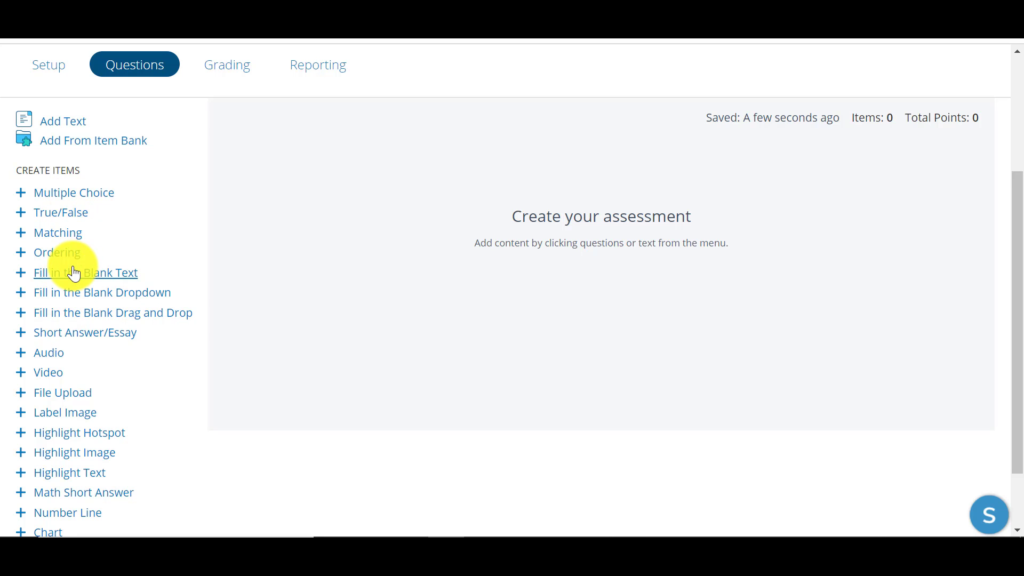
scroll(74, 274, "up", 3)
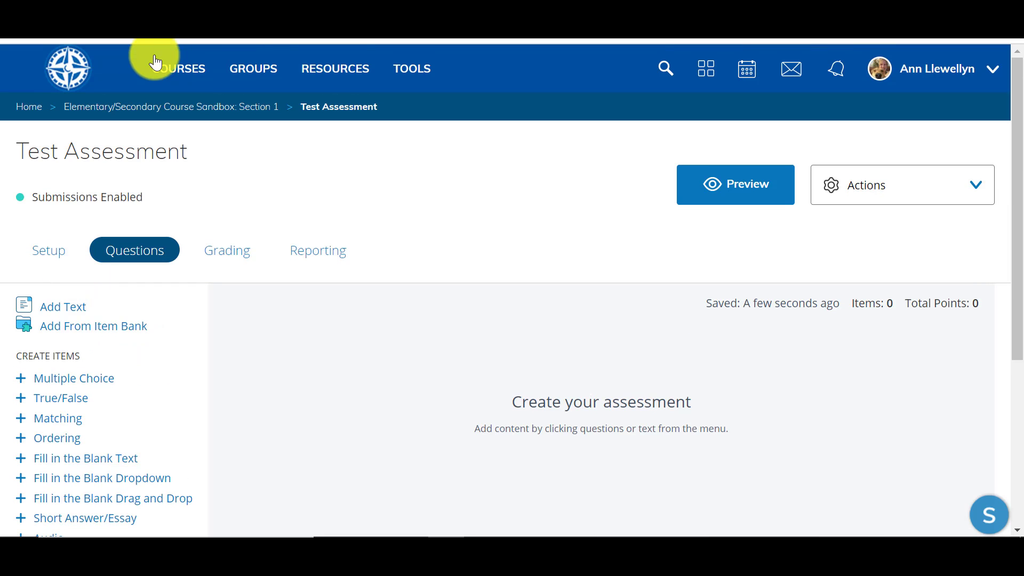
Switch to the existing Assessment Example and open its list of questions.
left_click(156, 114)
left_click(283, 231)
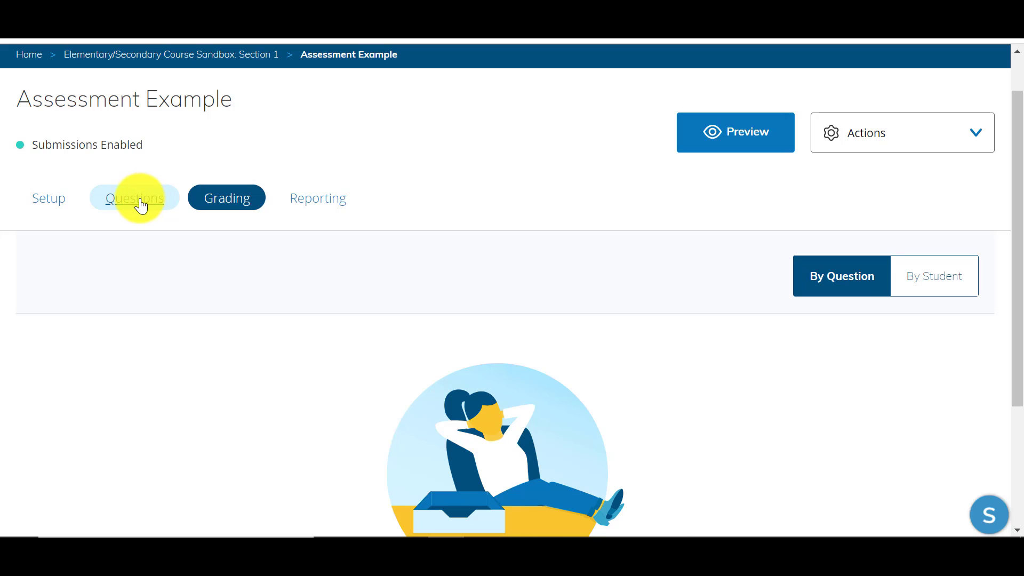
left_click(139, 204)
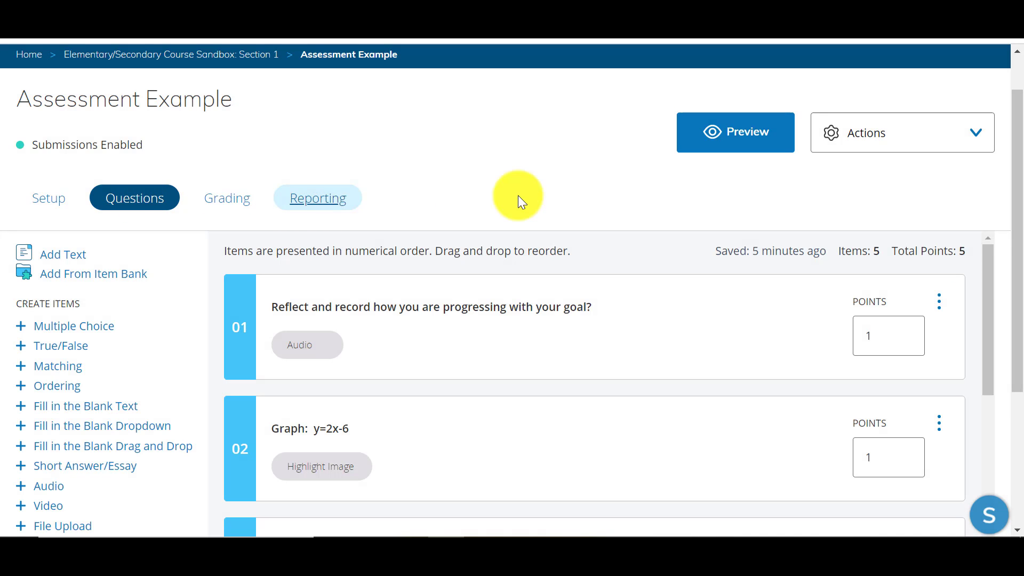
Preview the Highlight Image question "Graph: y=2x-6" as students see it, then close it.
scroll(605, 209, "down", 3)
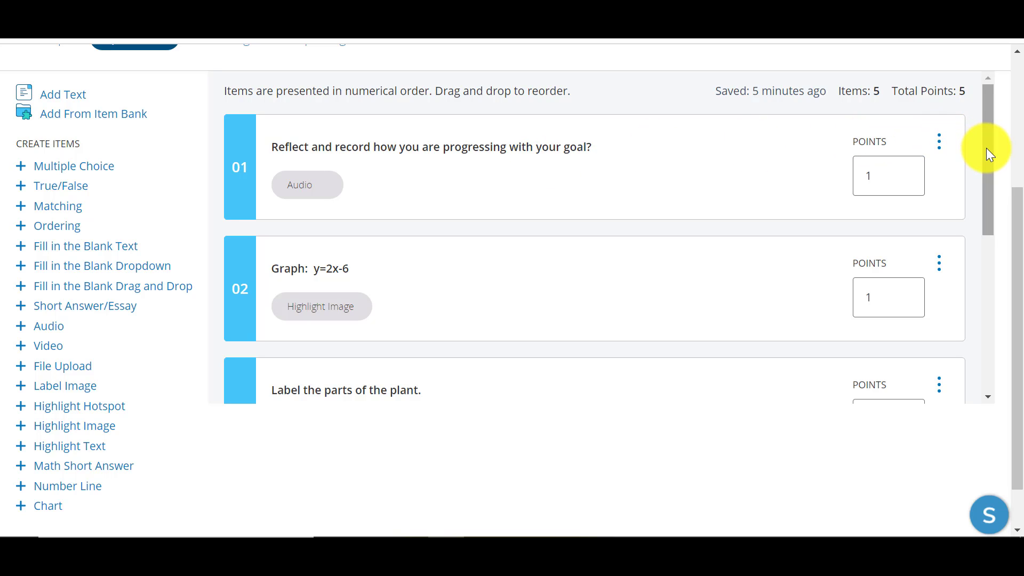
left_click_drag(987, 148, 991, 200)
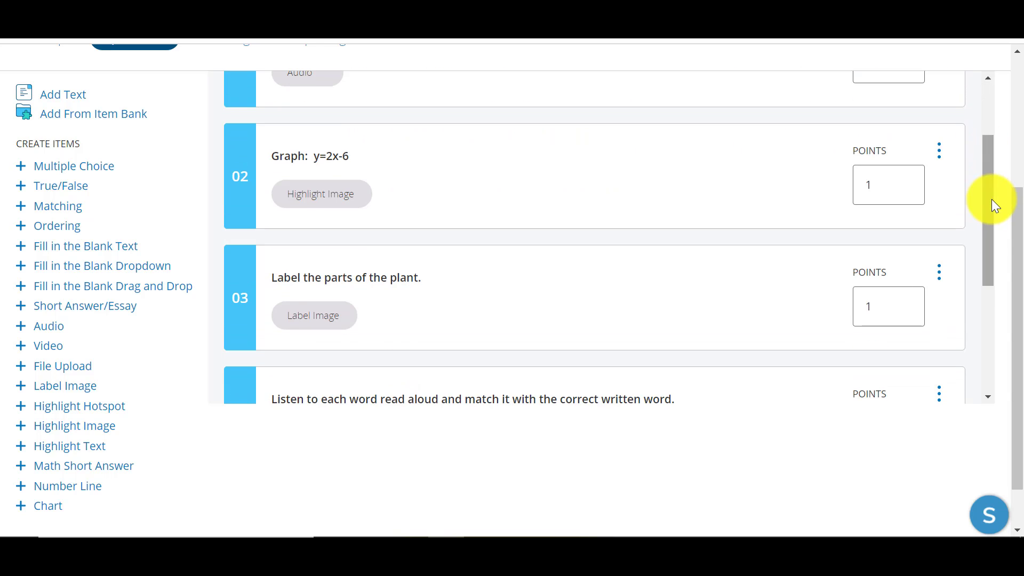
left_click(326, 162)
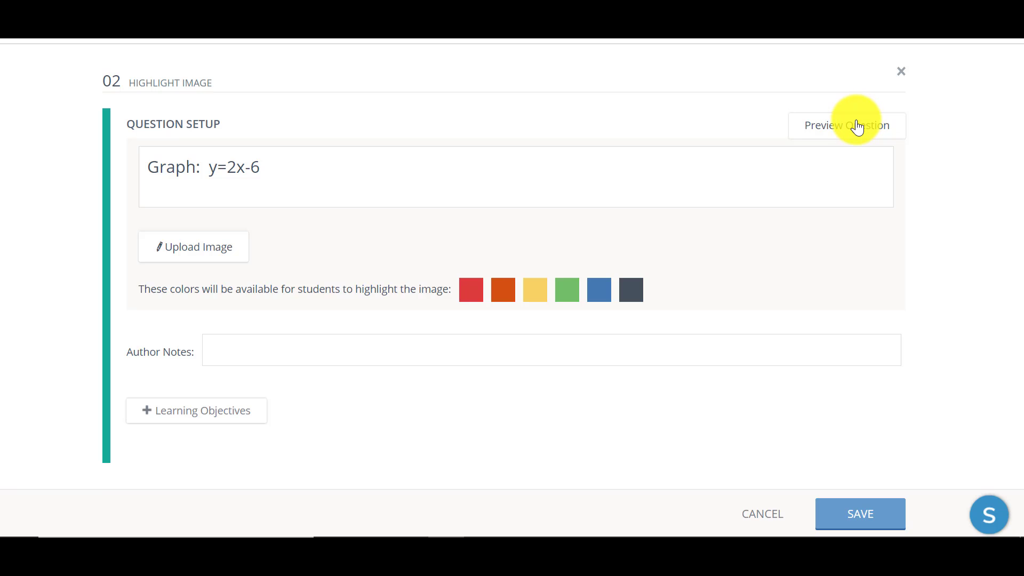
left_click(857, 126)
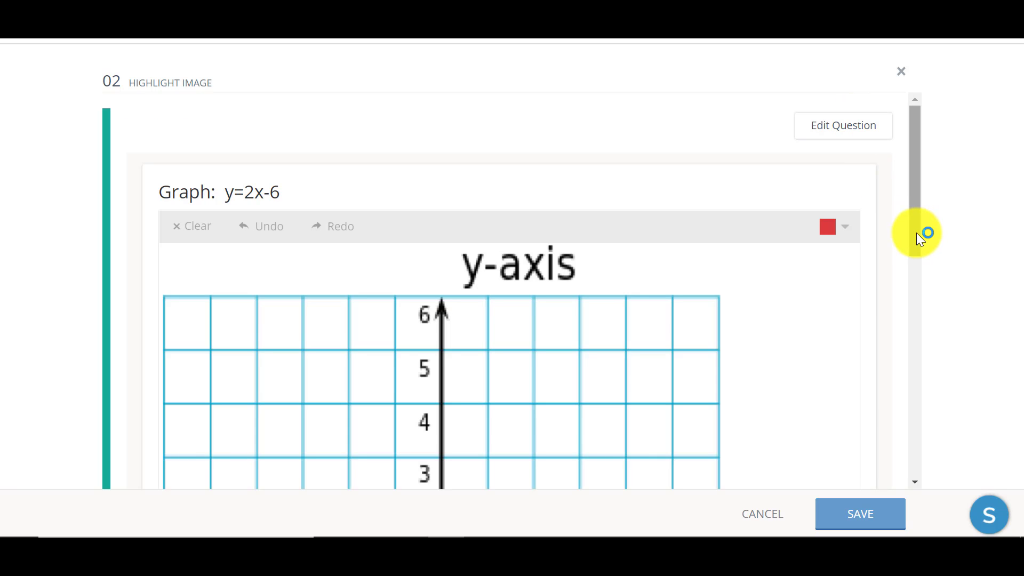
left_click_drag(919, 235, 926, 272)
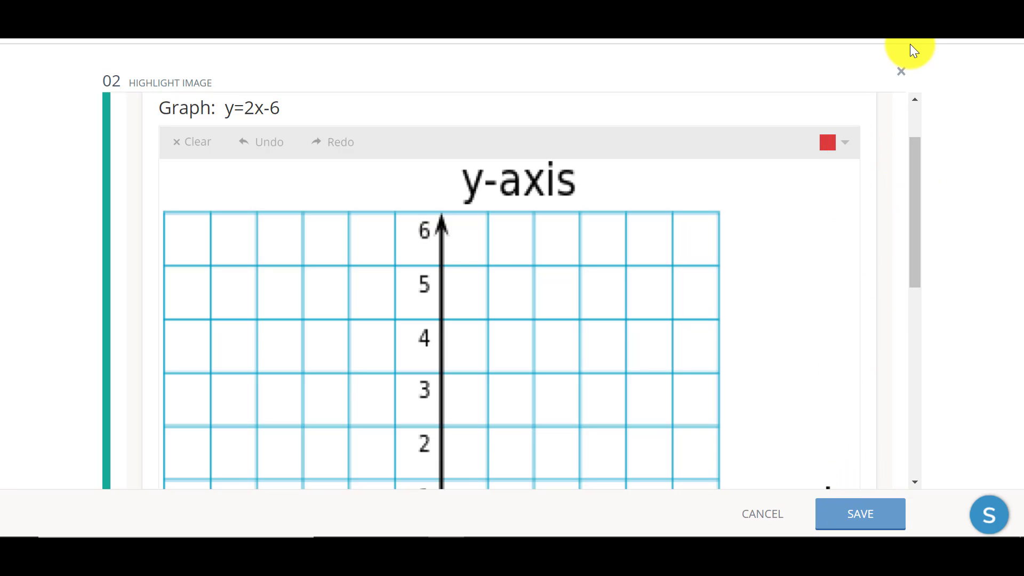
left_click(901, 73)
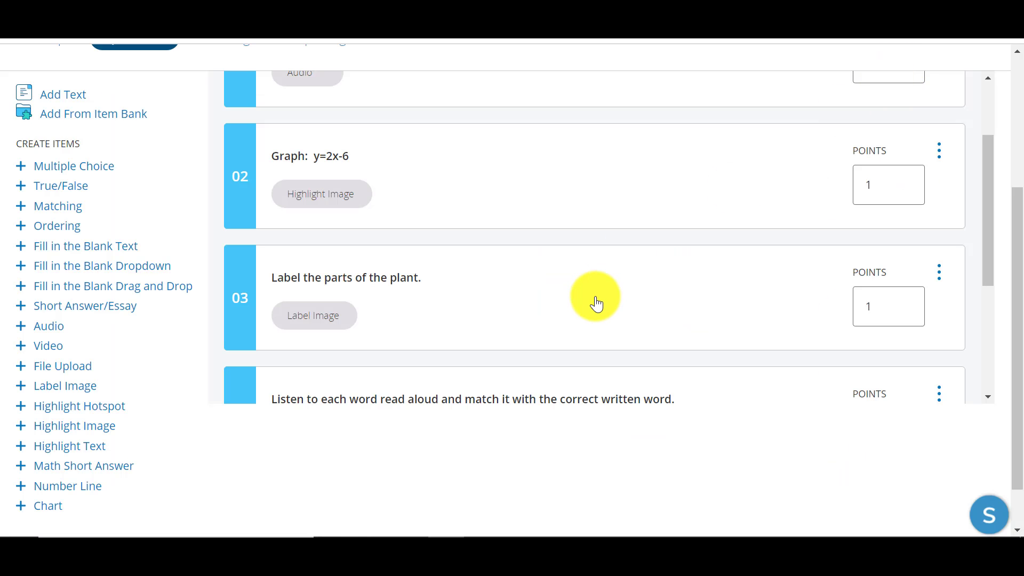
Preview the Label Image question "Label the parts of the plant.", examine its diagram and draggable labels, and close it.
scroll(596, 304, "down", 2)
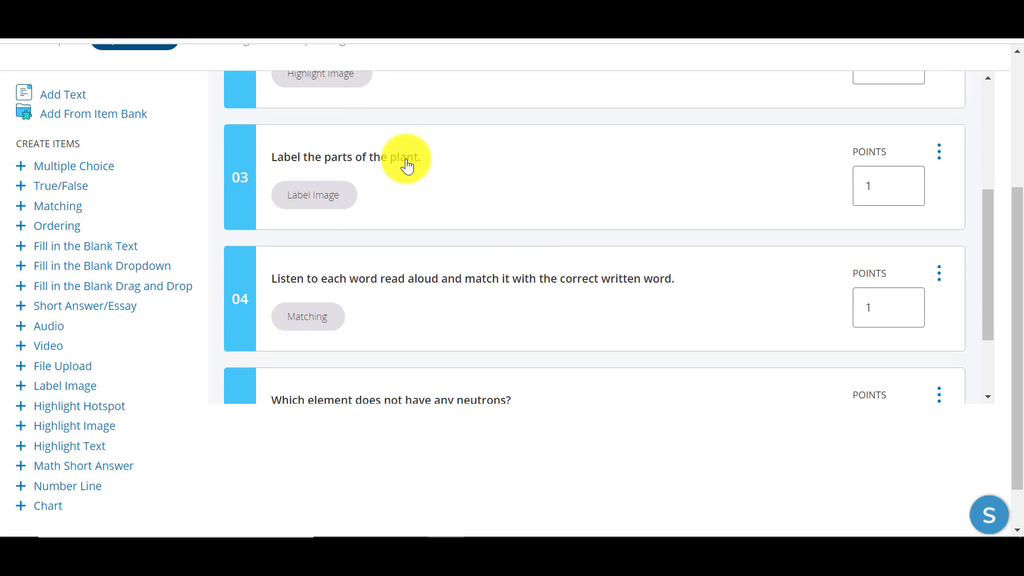
left_click(407, 167)
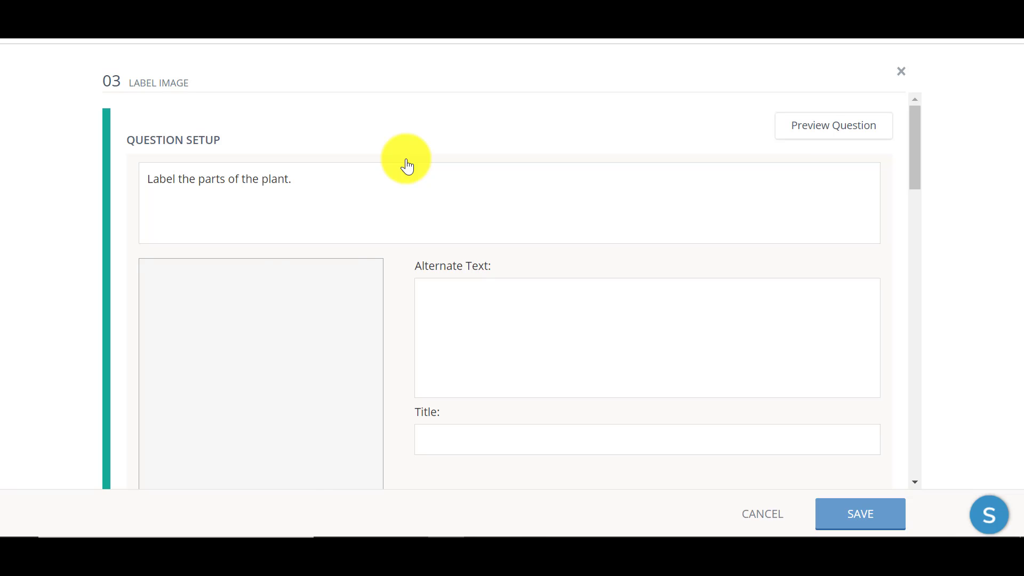
left_click(811, 130)
scroll(642, 371, "down", 2)
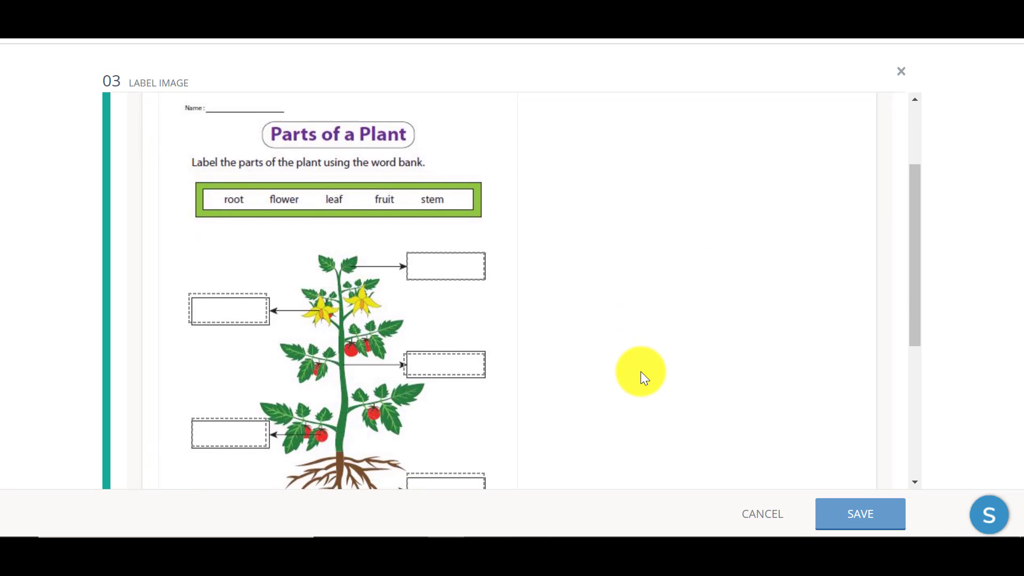
scroll(641, 371, "down", 5)
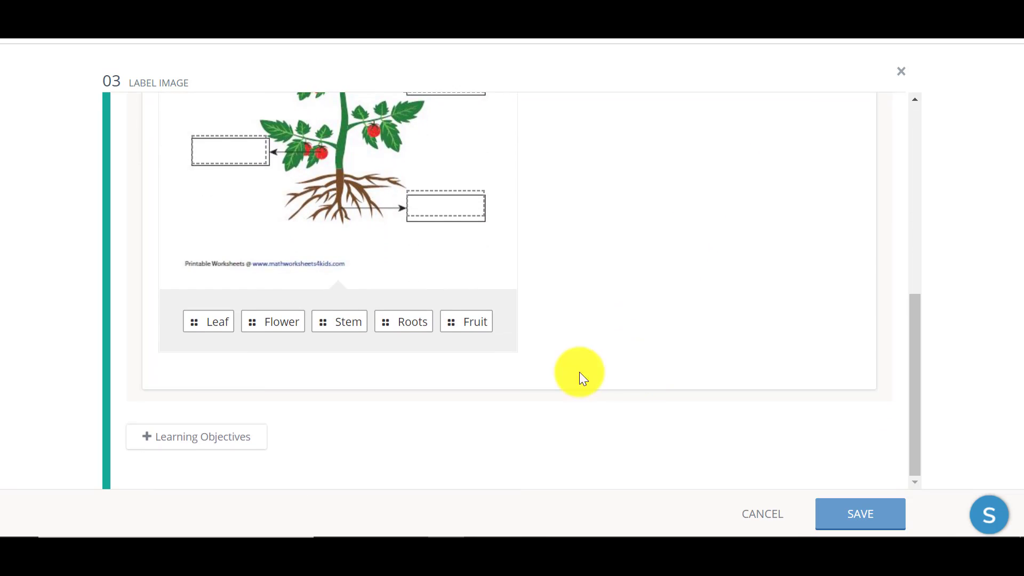
scroll(636, 271, "up", 3)
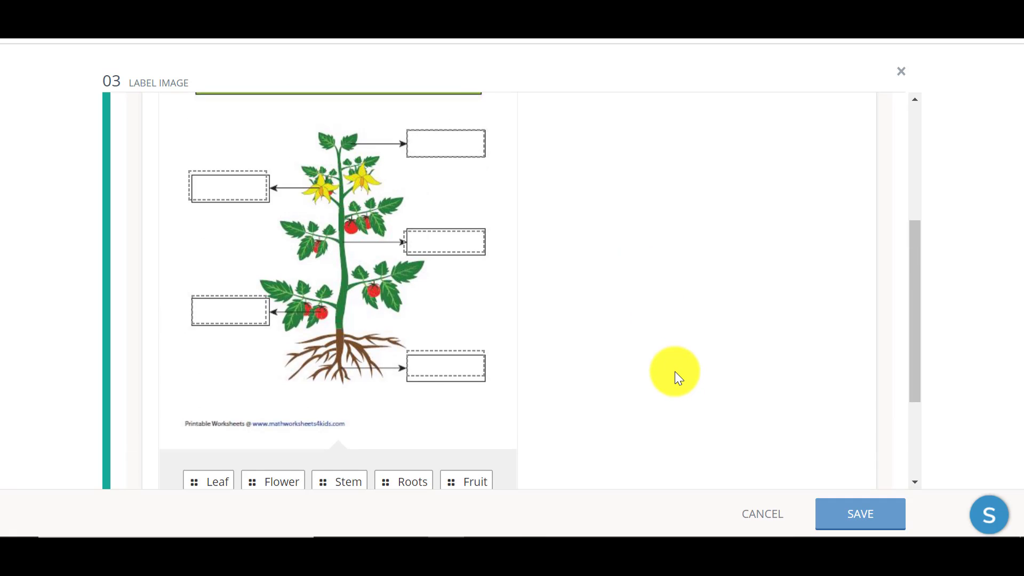
scroll(674, 371, "up", 5)
left_click(901, 71)
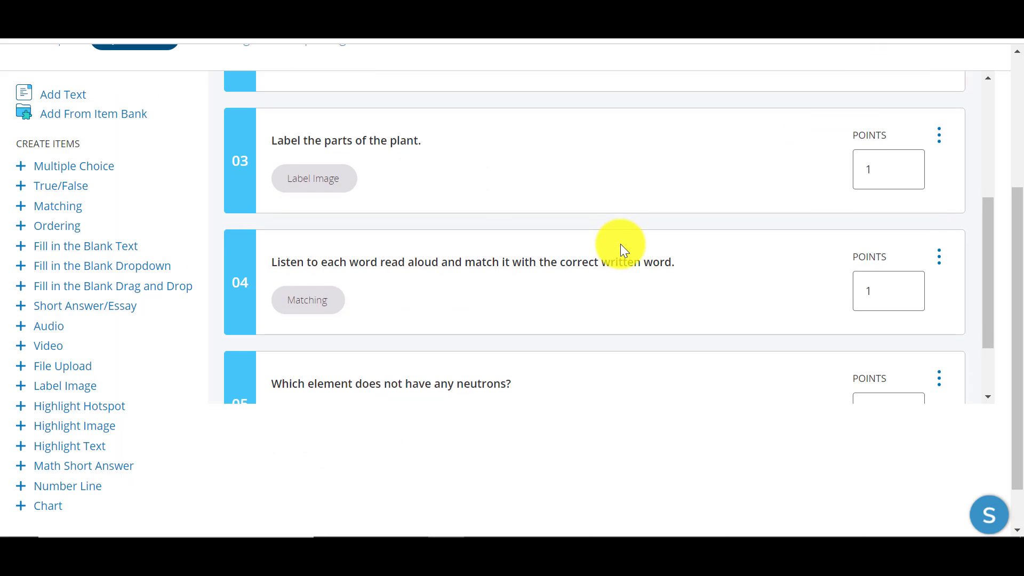
Preview the Matching question with words read aloud, play its first audio prompt, and close it.
scroll(623, 248, "down", 1)
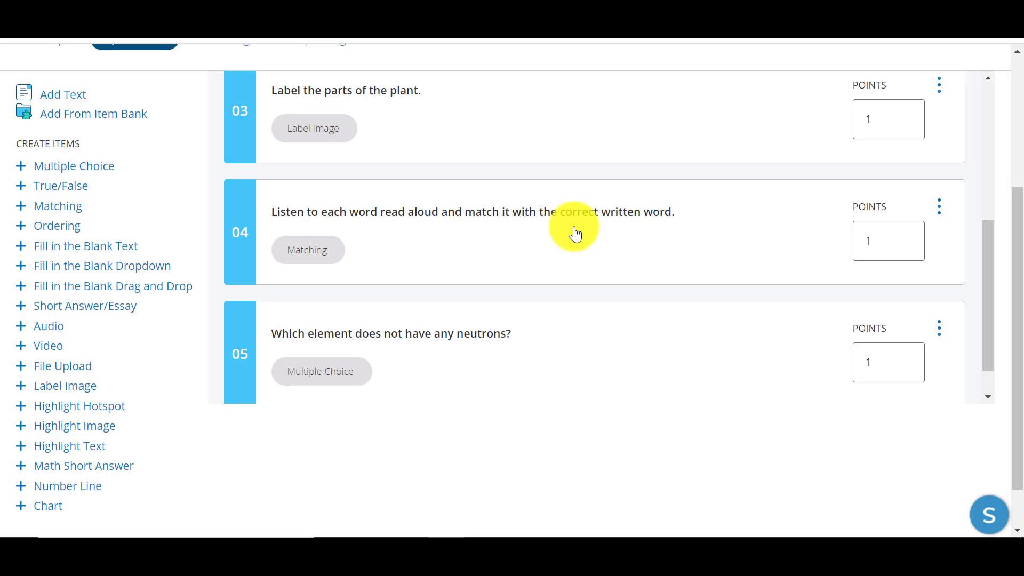
left_click(522, 230)
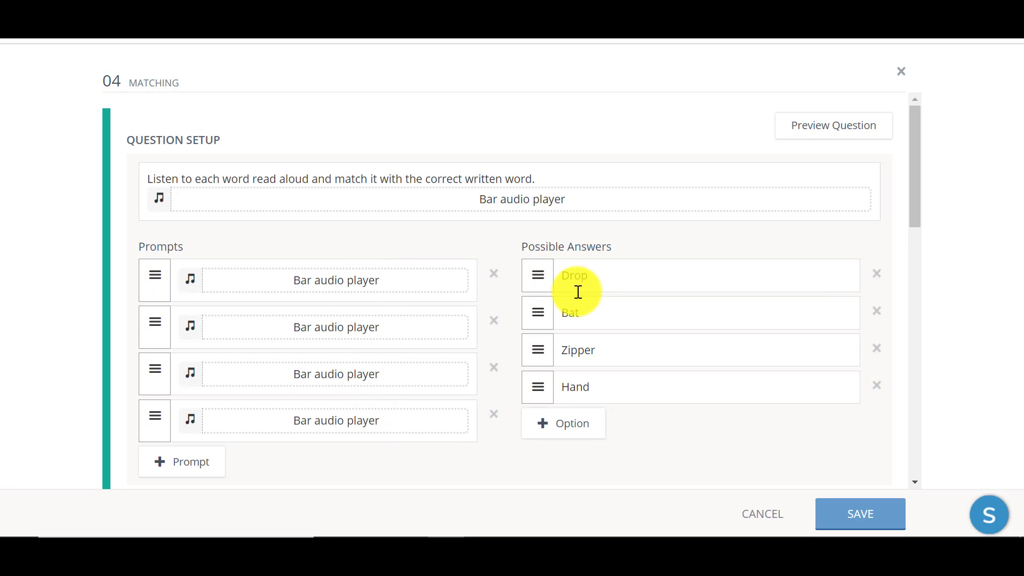
left_click(805, 129)
left_click(216, 299)
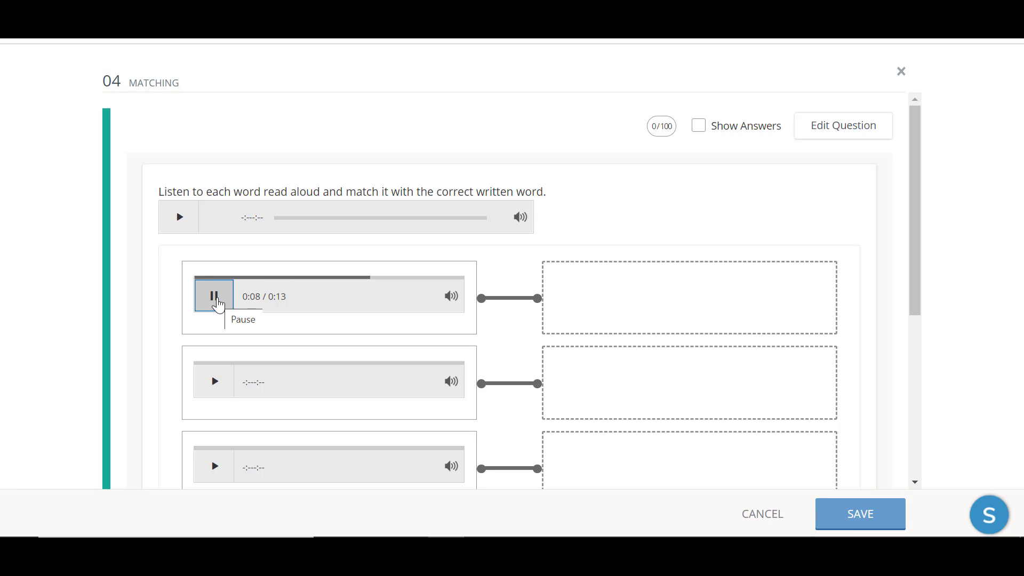
scroll(459, 334, "down", 4)
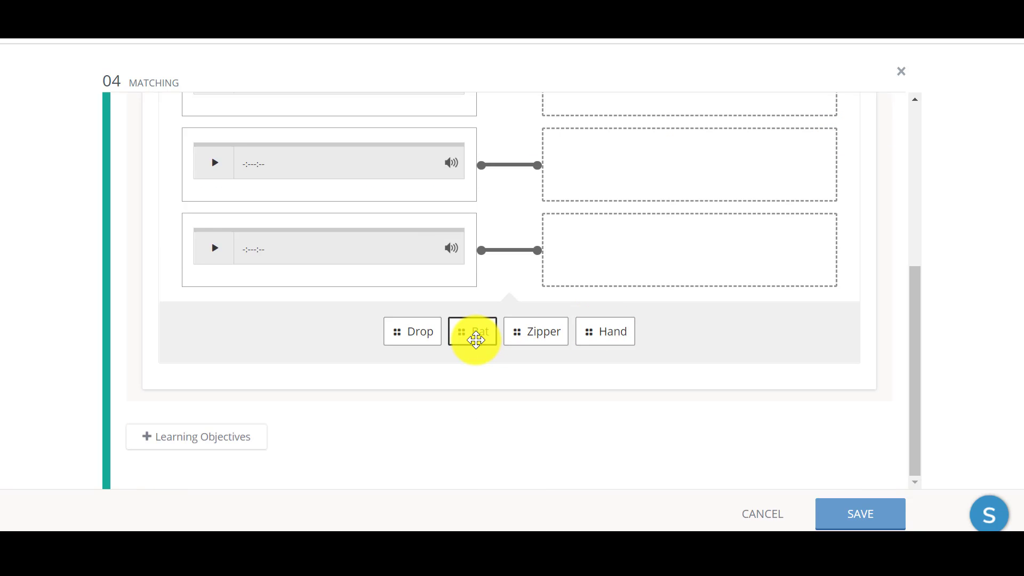
left_click_drag(476, 340, 384, 338)
scroll(729, 133, "up", 6)
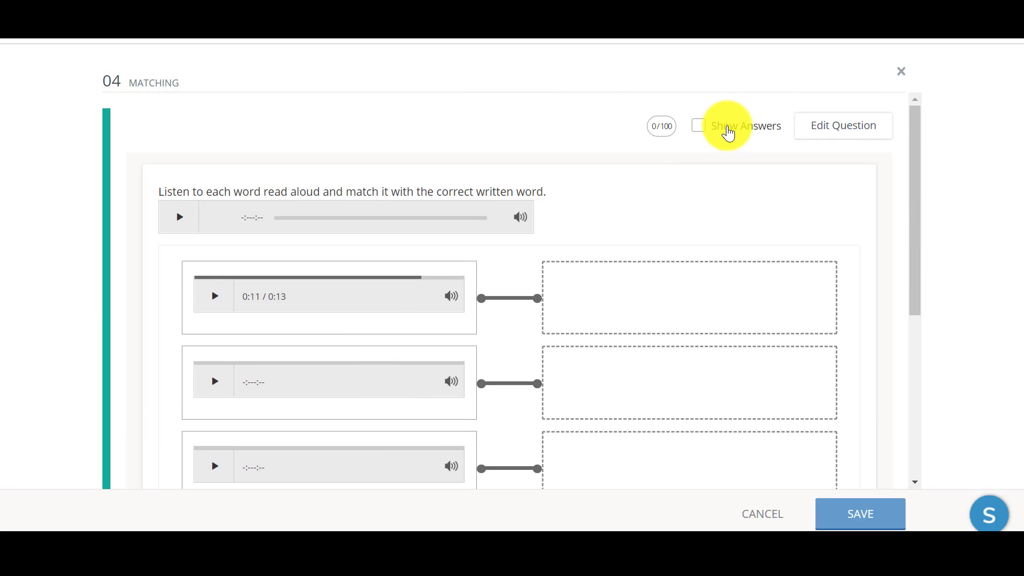
left_click(901, 72)
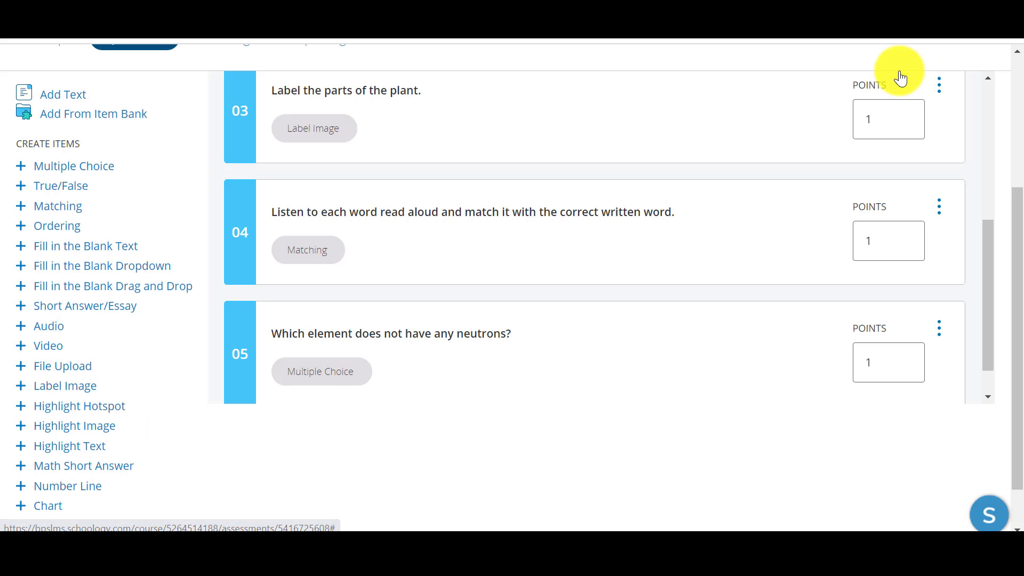
Open the Matching question for editing, examine how its audio prompts are paired with the written words, and close it.
left_click(480, 233)
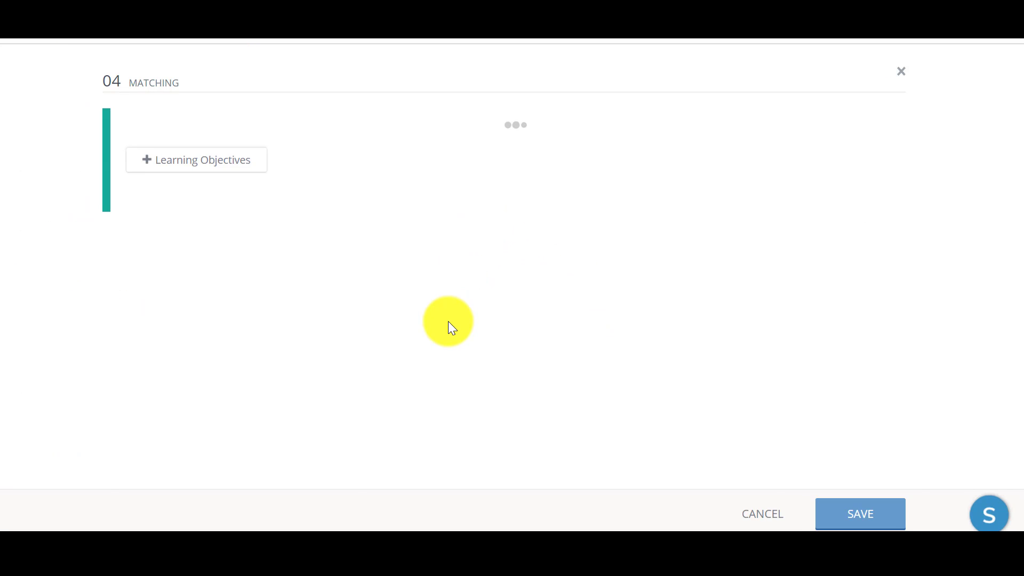
scroll(448, 321, "down", 10)
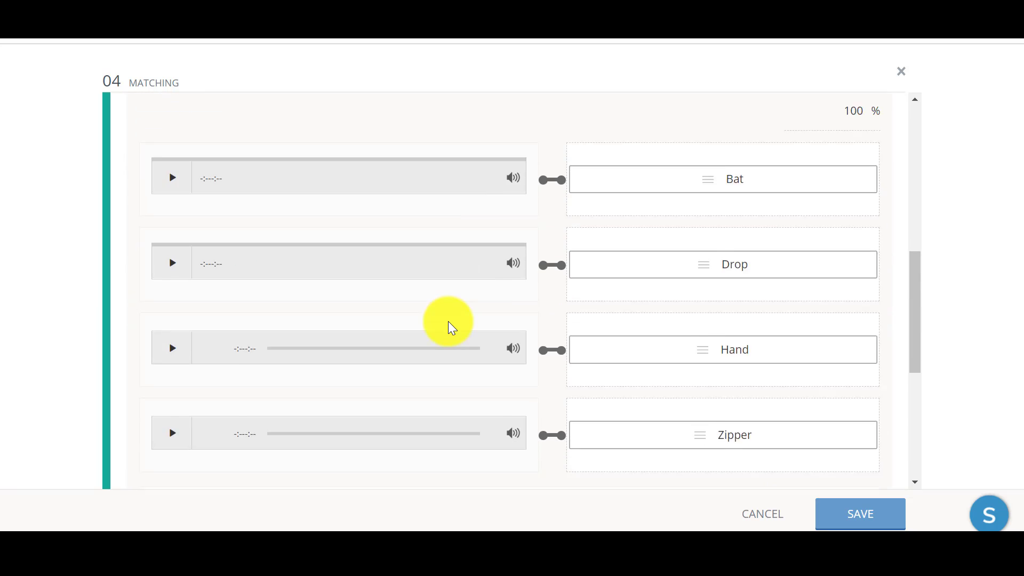
scroll(448, 321, "down", 3)
scroll(448, 322, "up", 5)
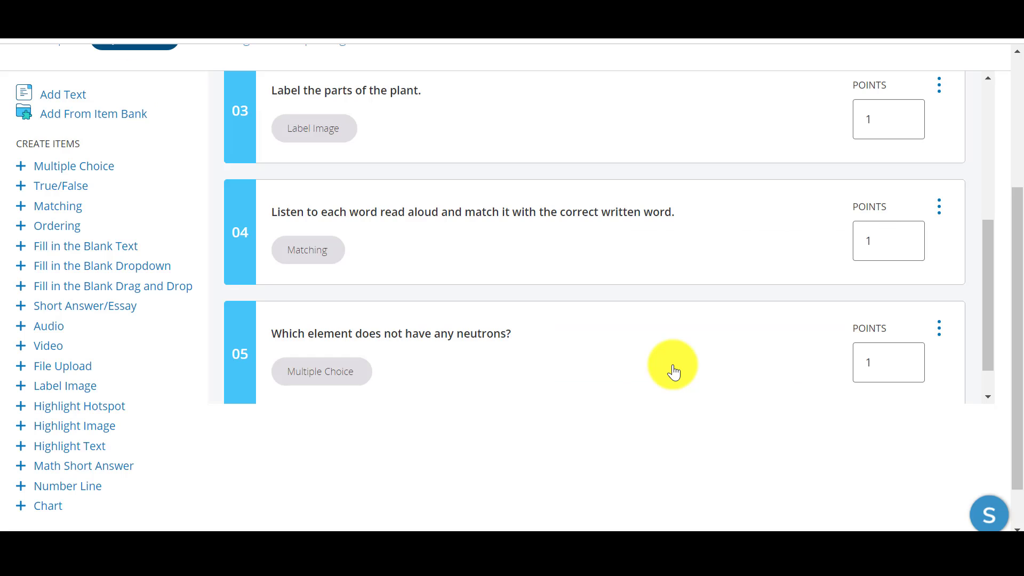
Open the Multiple Choice question "Which element does not have any neutrons?", examine its image, options and correct answer setup, and close it.
scroll(674, 370, "down", 1)
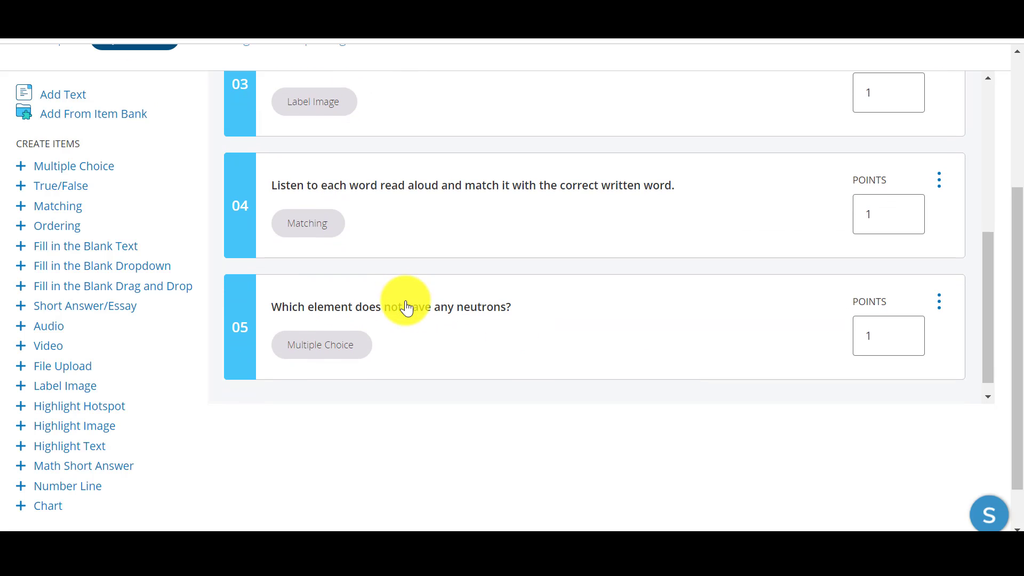
left_click(407, 309)
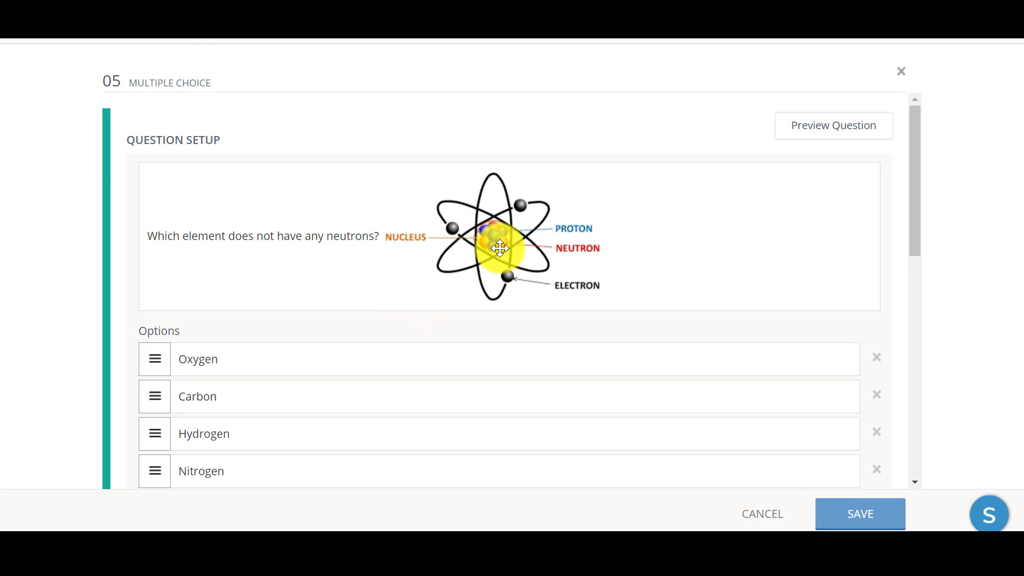
scroll(500, 248, "down", 5)
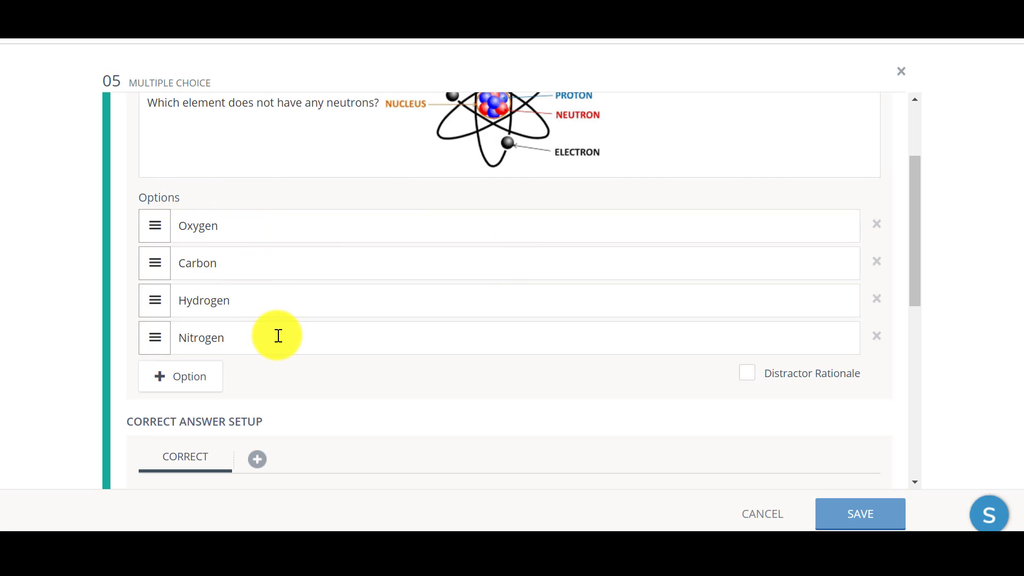
scroll(279, 336, "down", 10)
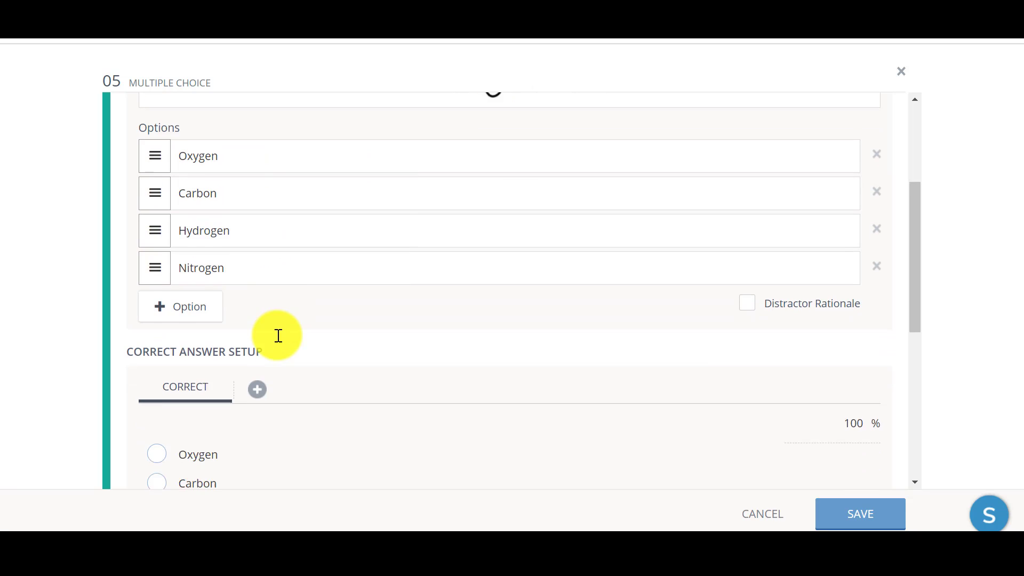
scroll(279, 343, "down", 6)
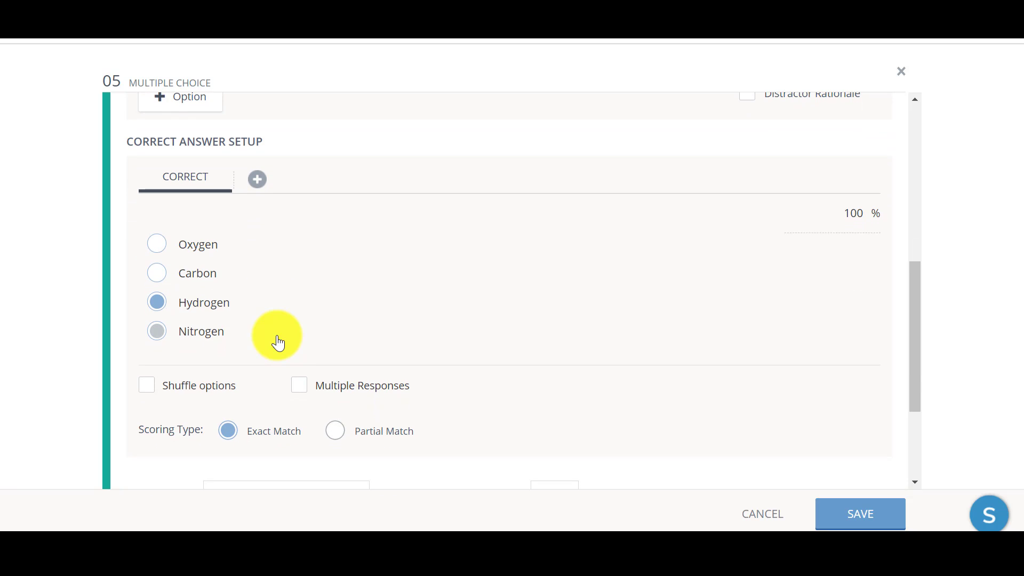
scroll(275, 339, "up", 18)
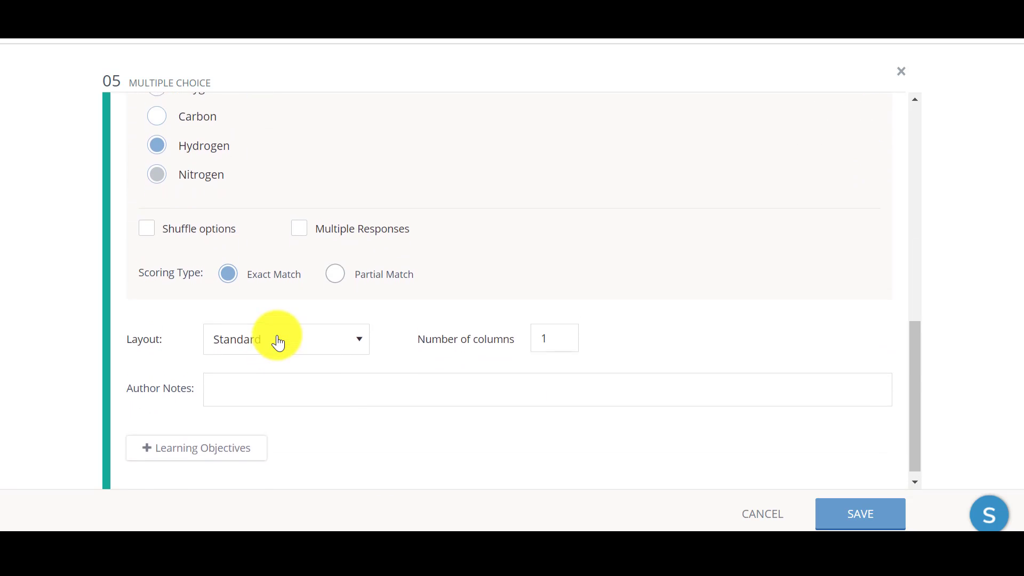
left_click(906, 64)
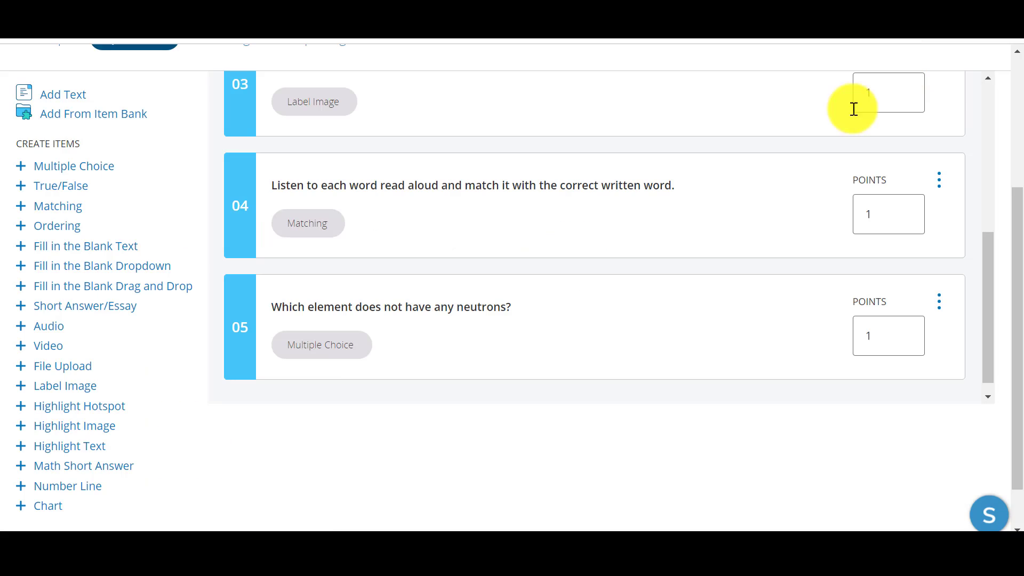
Review the assessment's question list from its start and reduce the page zoom so four questions fit on screen together.
scroll(697, 203, "up", 10)
scroll(698, 207, "up", 2)
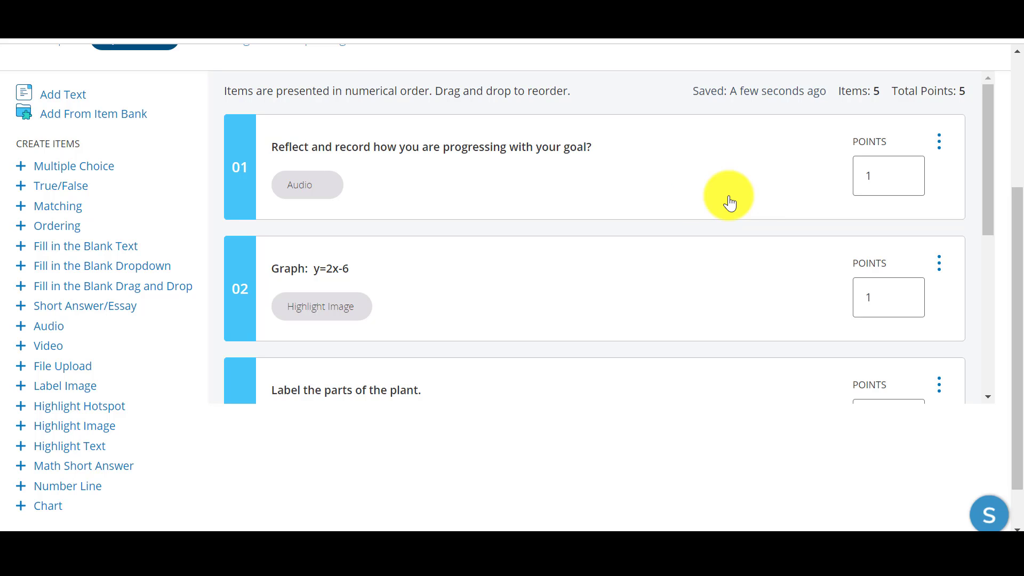
scroll(730, 202, "down", 5)
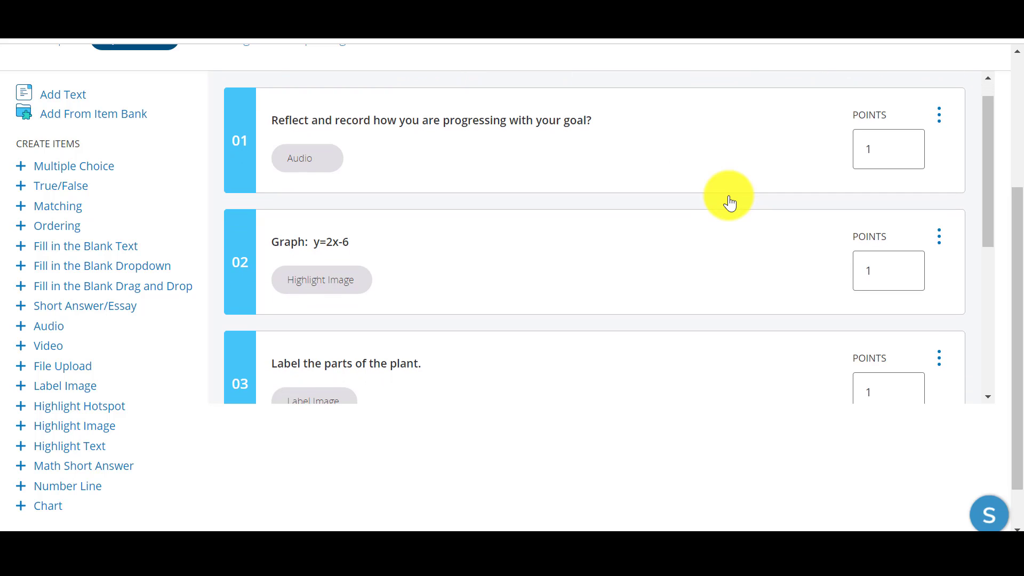
scroll(730, 201, "up", 5)
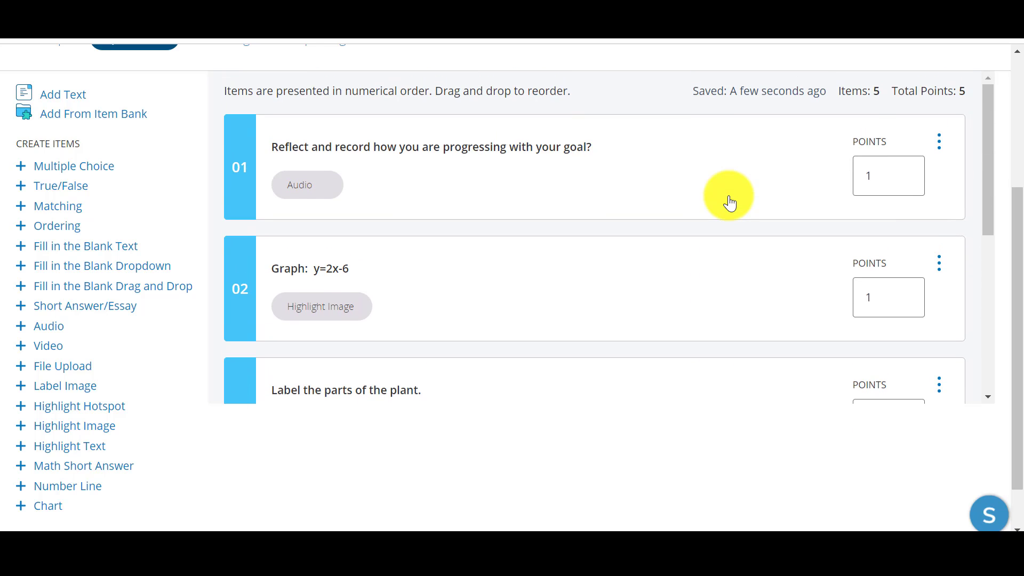
key("ctrl+minus")
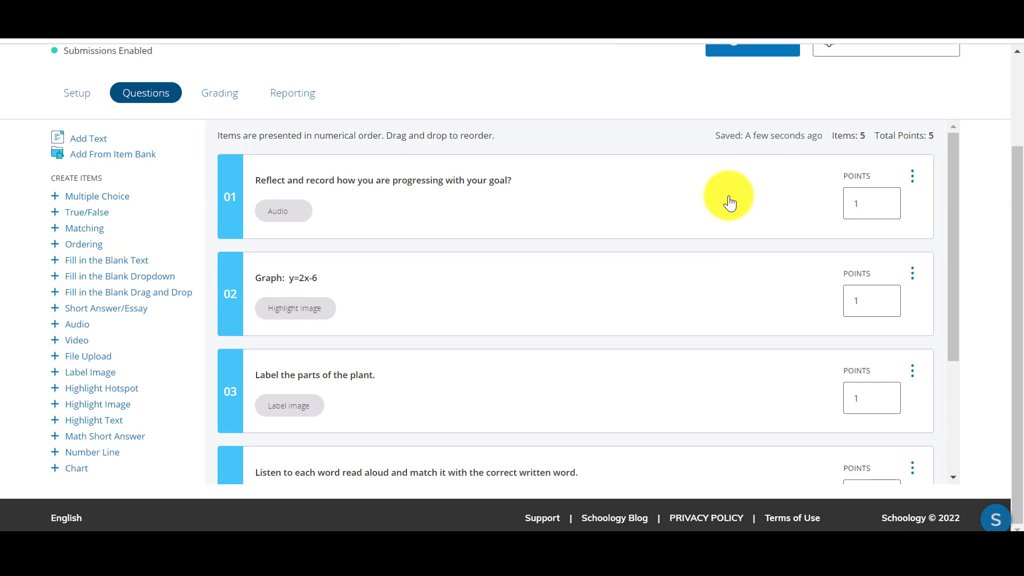
key("ctrl+minus")
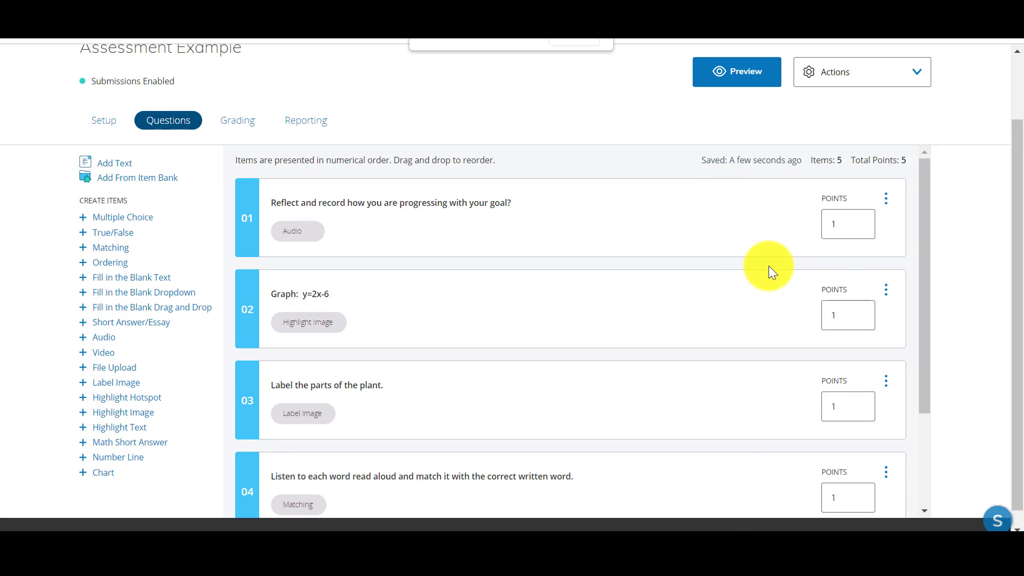
left_click_drag(926, 264, 926, 288)
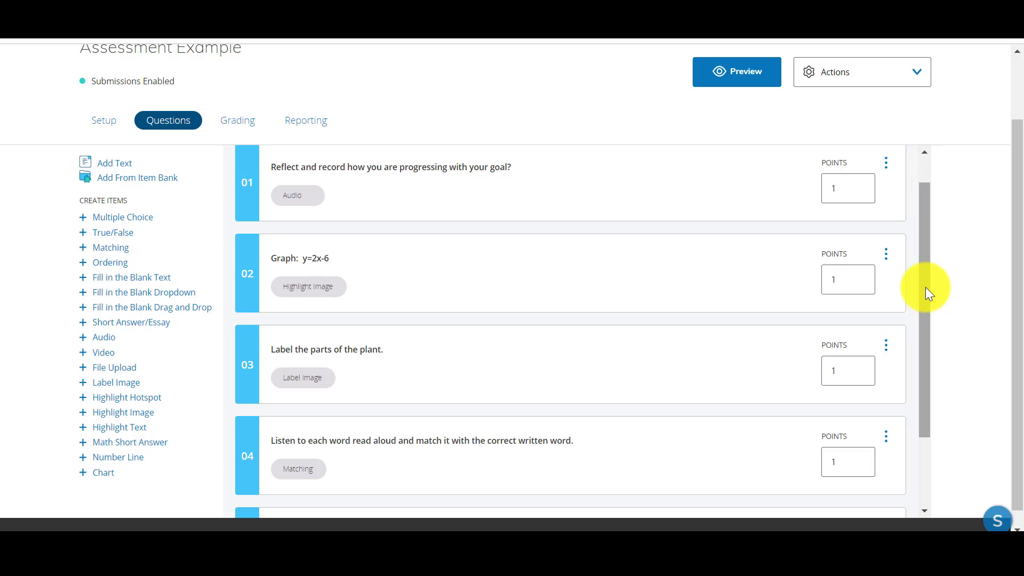
key("ctrl+minus")
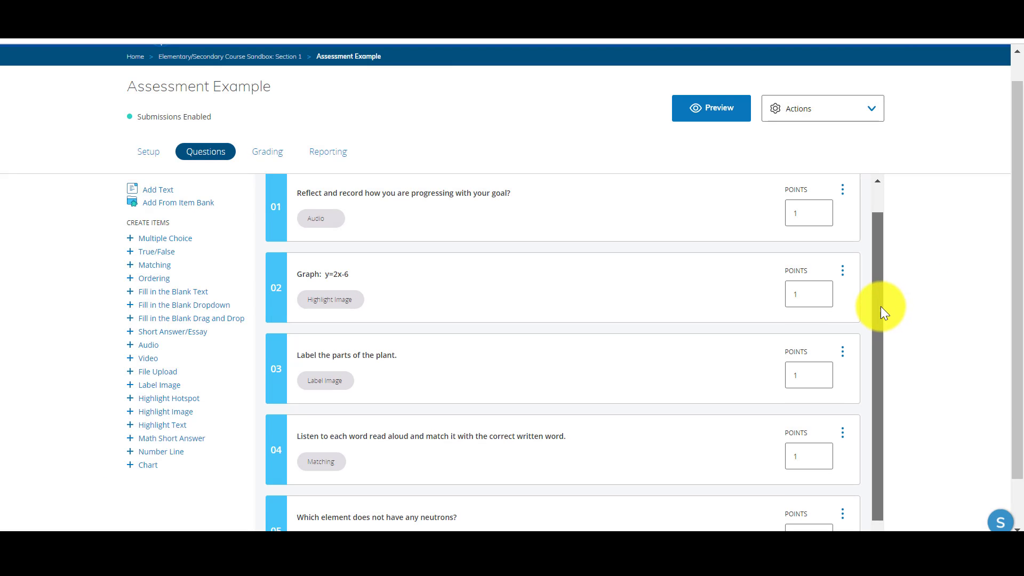
left_click_drag(881, 307, 880, 307)
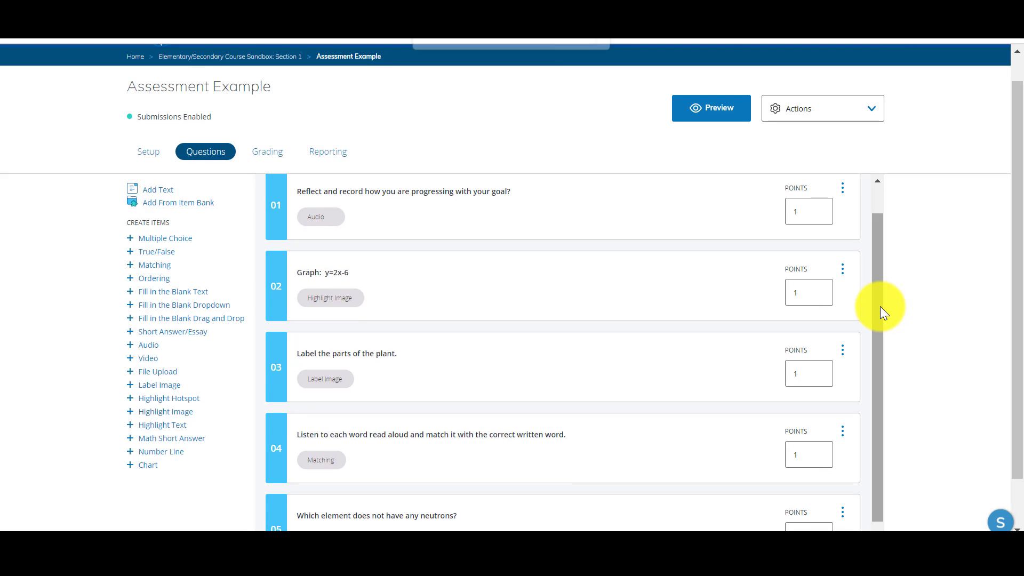
key("ctrl+minus")
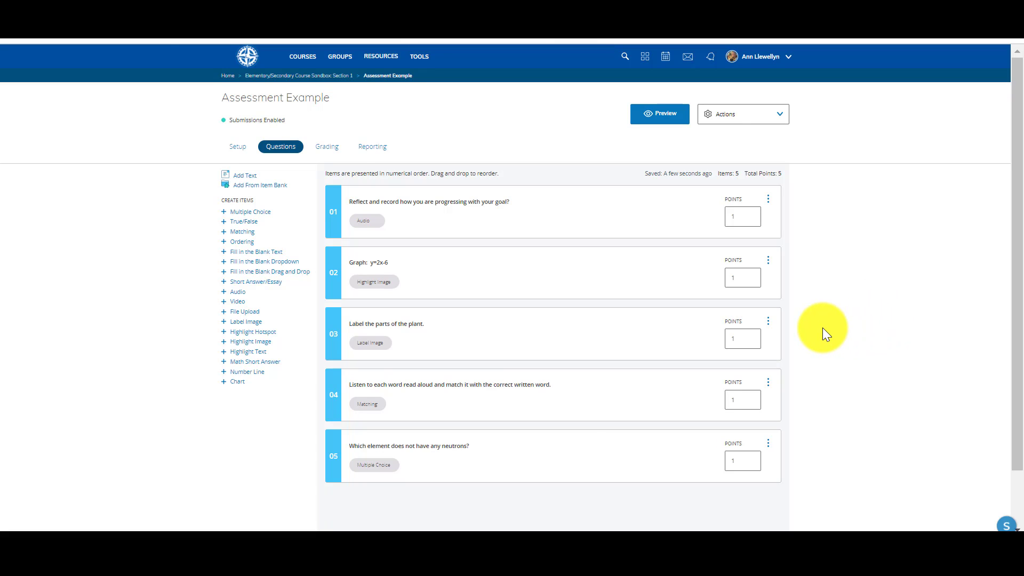
key("ctrl+plus")
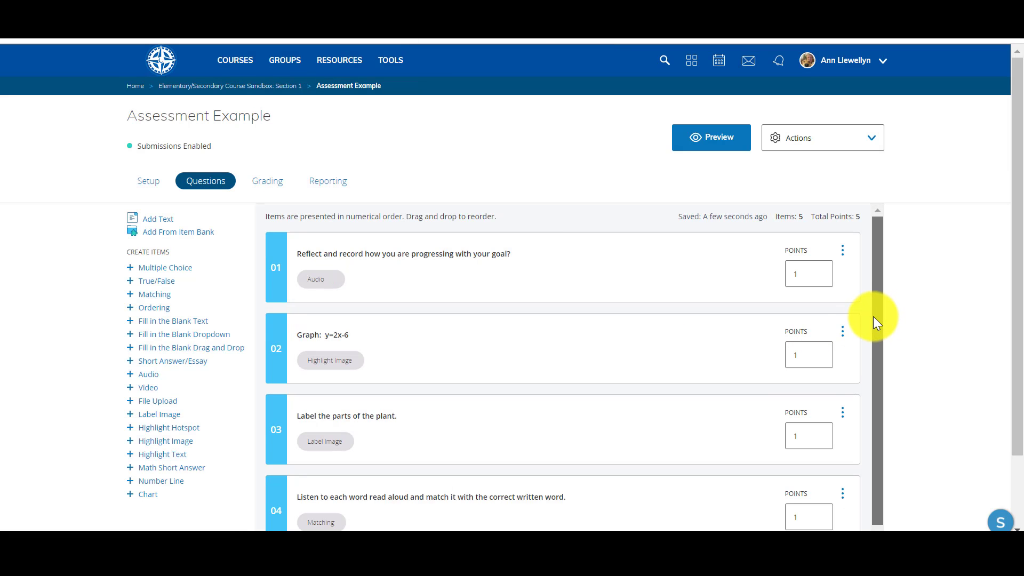
left_click_drag(872, 316, 873, 339)
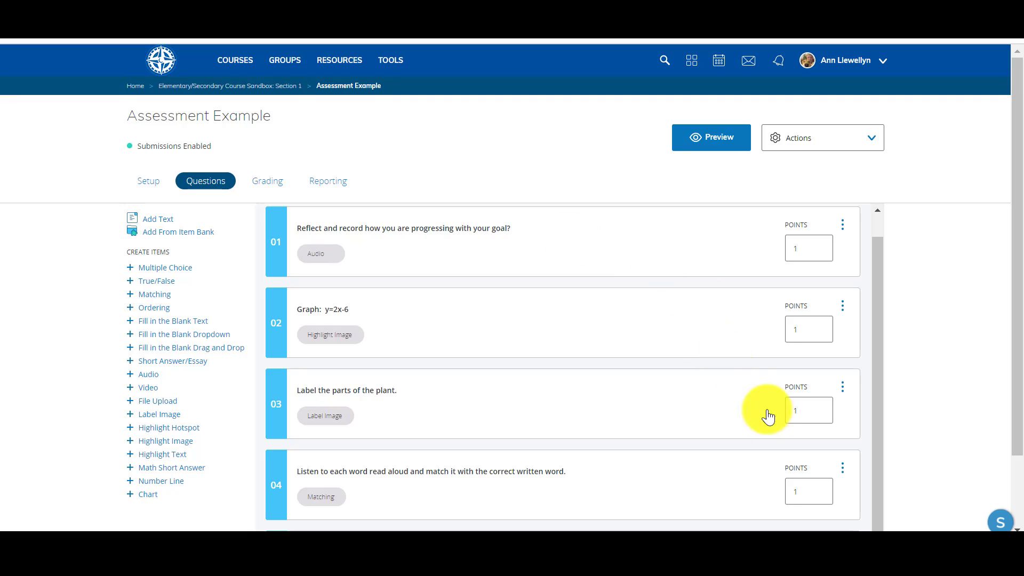
Switch to Snip & Sketch, capture a rectangular snip of the first four questions in the list, and close the snipping window.
mouse_move(126, 526)
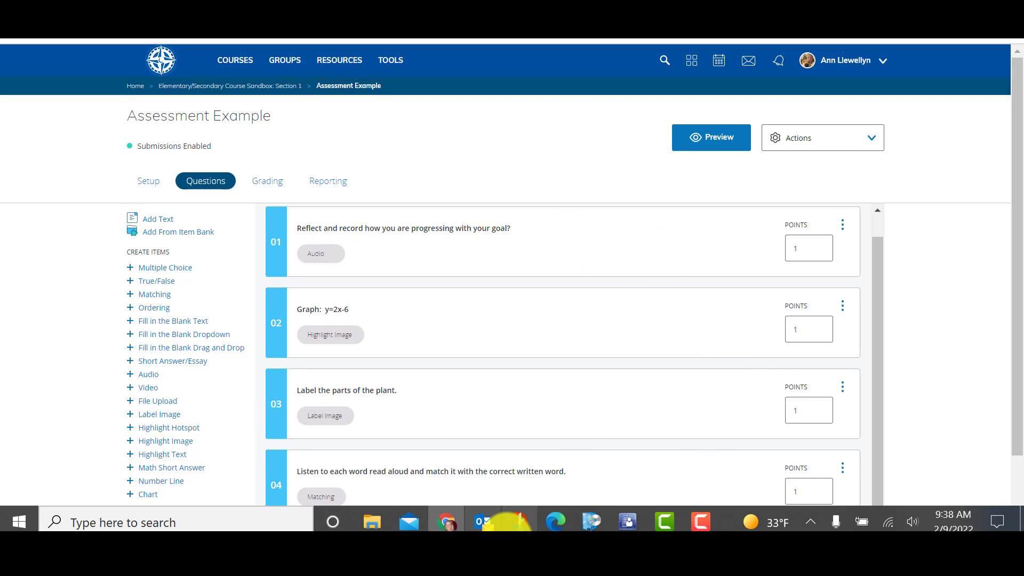
left_click(523, 524)
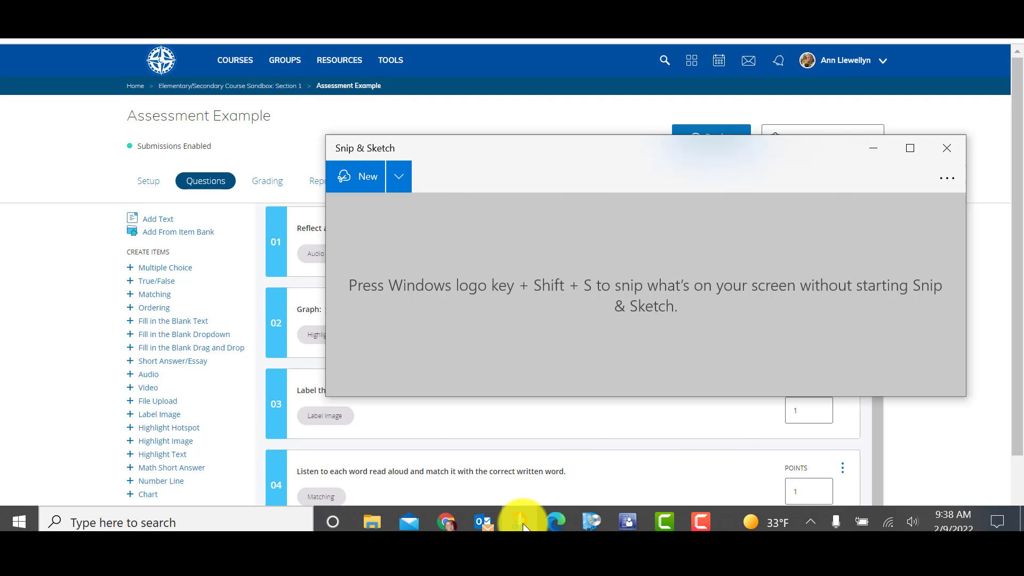
left_click(351, 175)
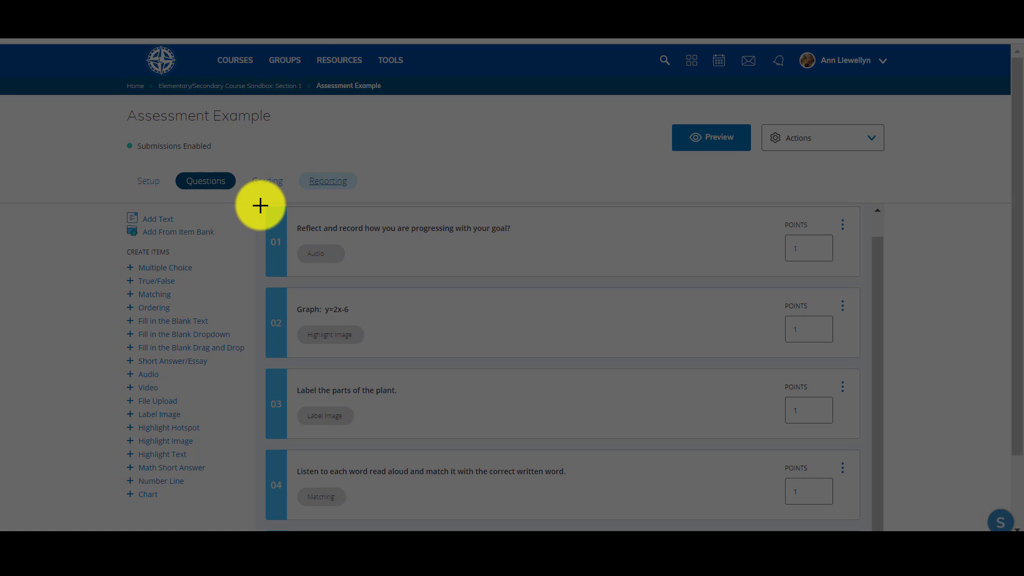
mouse_move(261, 204)
left_mouse_down()
mouse_move(651, 367)
mouse_move(808, 487)
mouse_move(887, 526)
mouse_move(865, 525)
left_mouse_up()
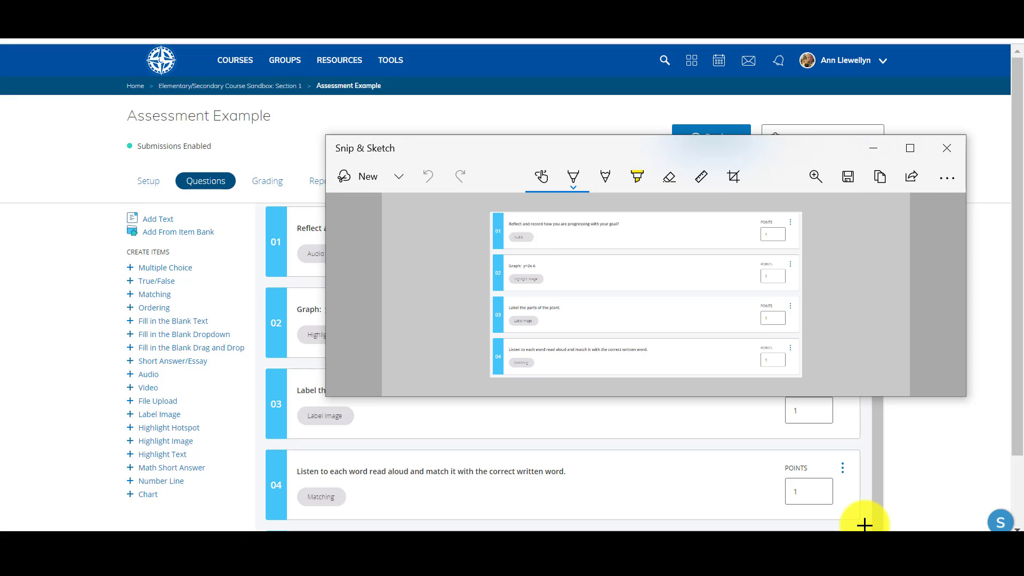
left_click(943, 152)
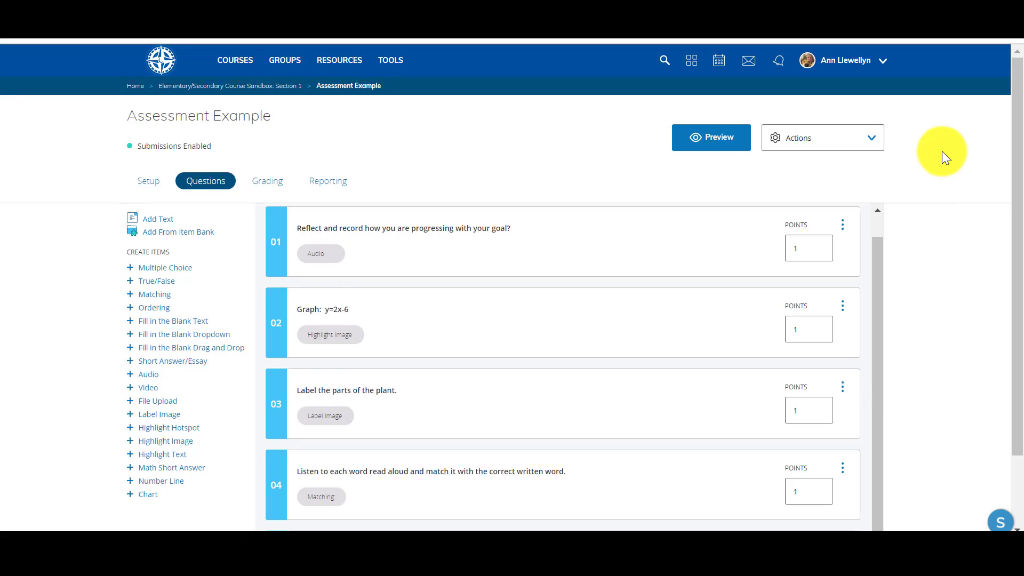